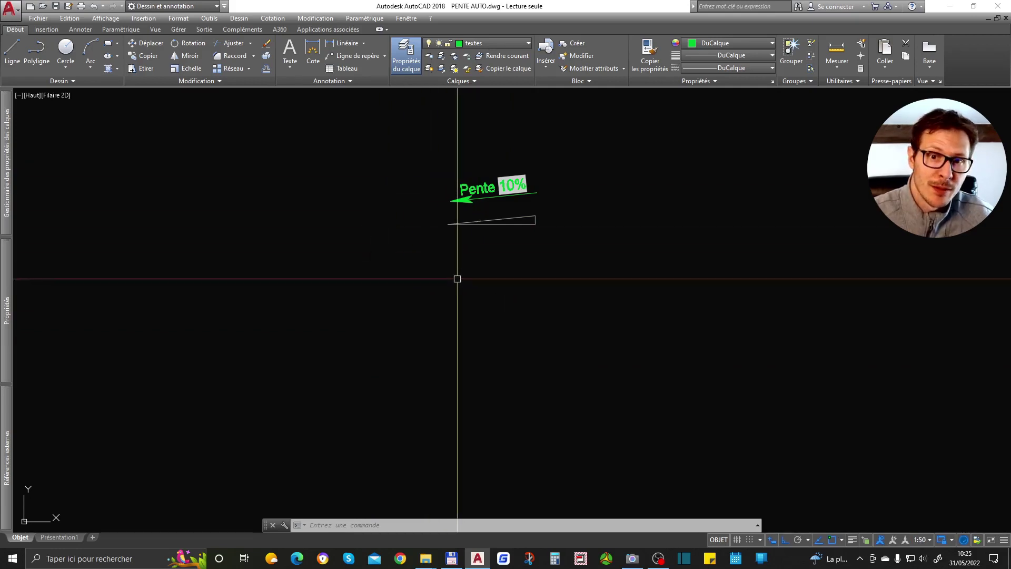
Step: Draw a closed green double-line trapezoid outline with MLIGNE
scroll(415, 219, down, 2)
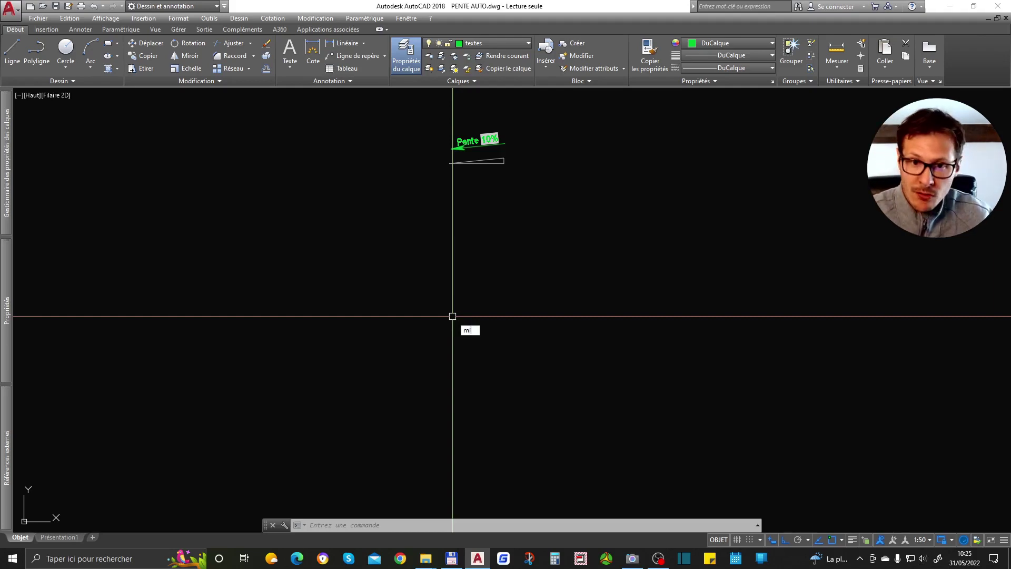
key(Return)
click(479, 265)
click(621, 265)
click(622, 440)
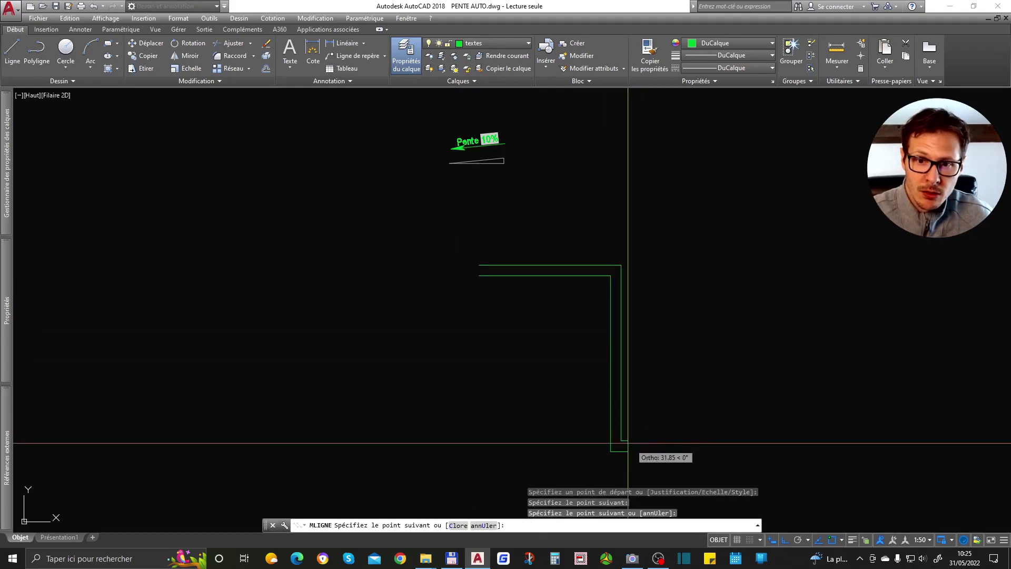
click(521, 439)
text(c)
key(Return)
middle_drag(665, 337, 482, 285)
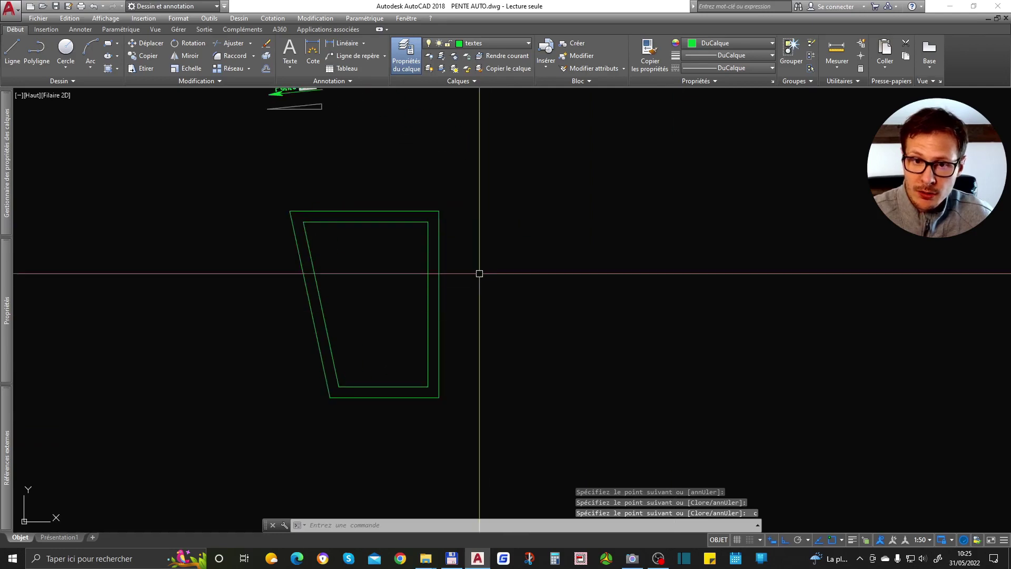
text(po)
Step: Draw the red beam rectangle against the trapezoid's right edge
key(Return)
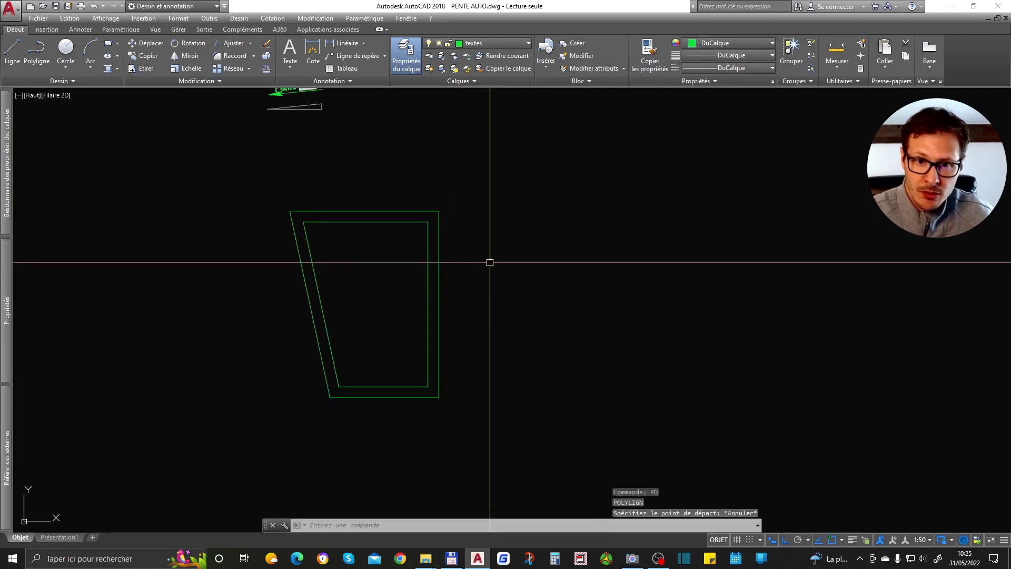
text(rc)
click(497, 253)
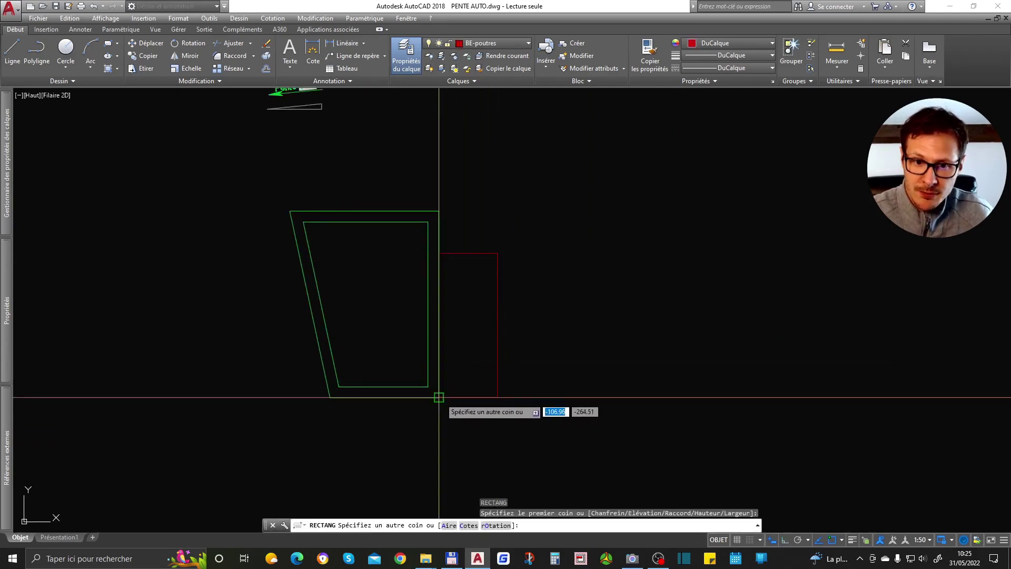
click(439, 366)
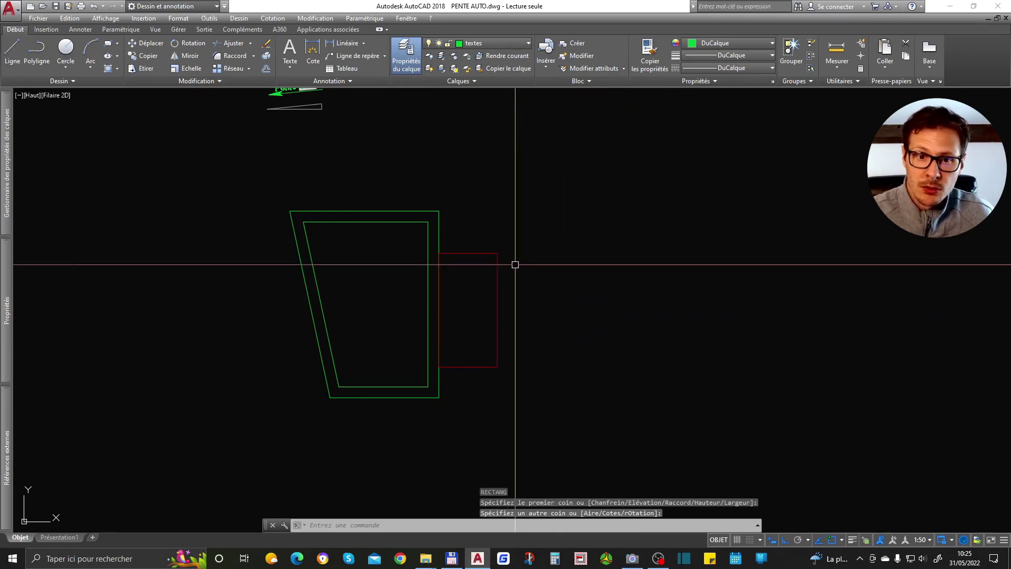
middle_drag(515, 264, 533, 265)
middle_drag(481, 249, 535, 269)
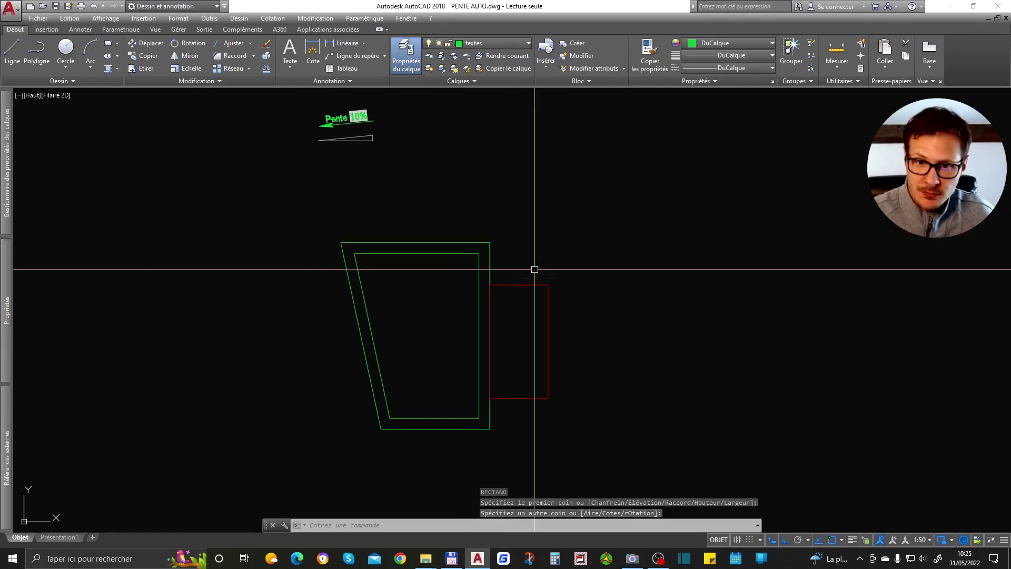
scroll(535, 296, down, 2)
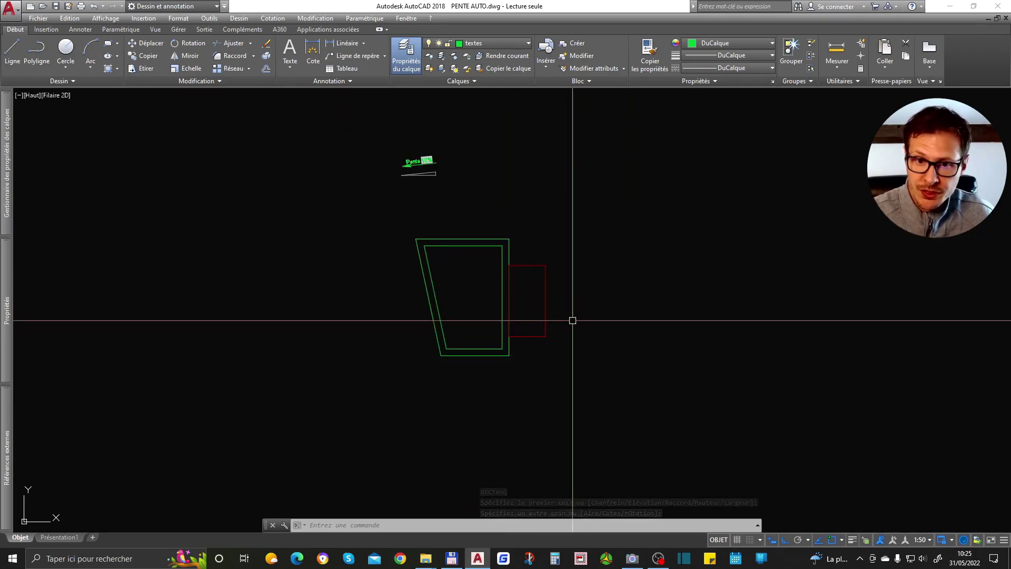
Step: Abandon a stretch of the red rectangle, then copy the Pente 10% symbol to the right
click(535, 266)
click(545, 300)
key(Escape)
key(Escape)
click(416, 159)
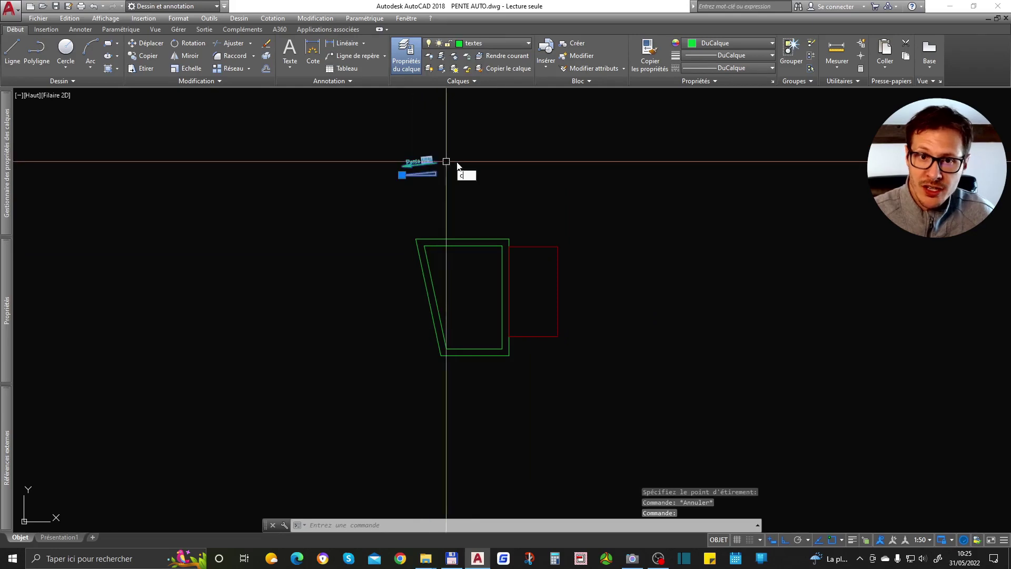
text(co)
key(space)
click(545, 160)
key(Return)
Step: Try exploding the copied Pente symbol, then cancel it and clear the selection
scroll(562, 151, up, 4)
text(de)
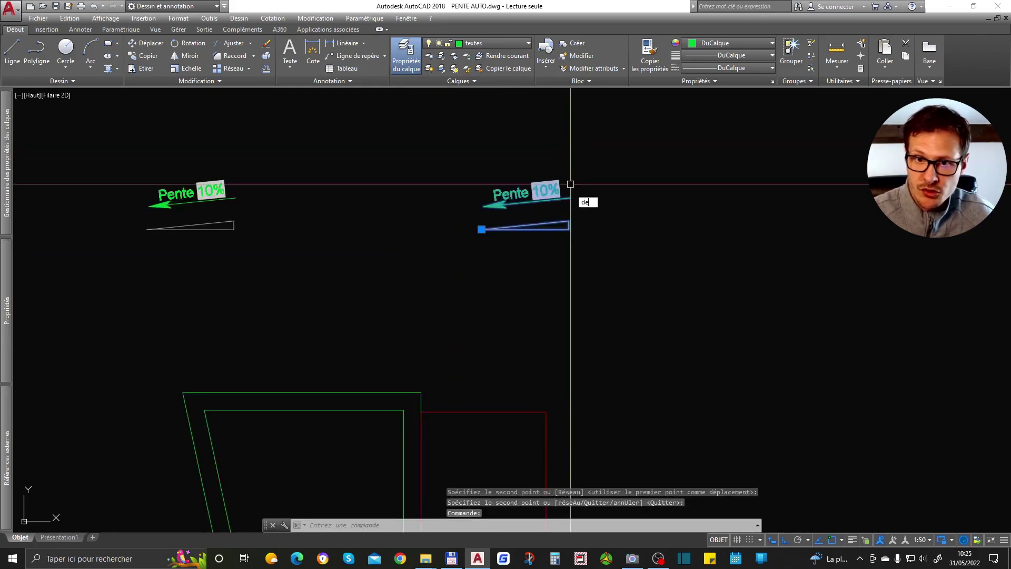
key(space)
scroll(541, 207, down, 2)
key(Escape)
scroll(559, 181, up, 2)
scroll(553, 181, down, 2)
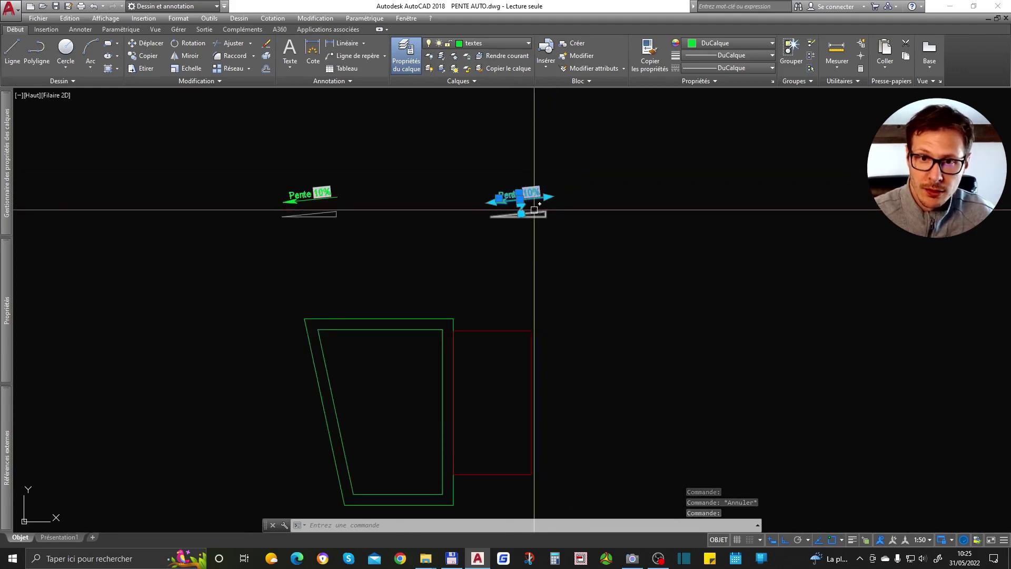
key(Escape)
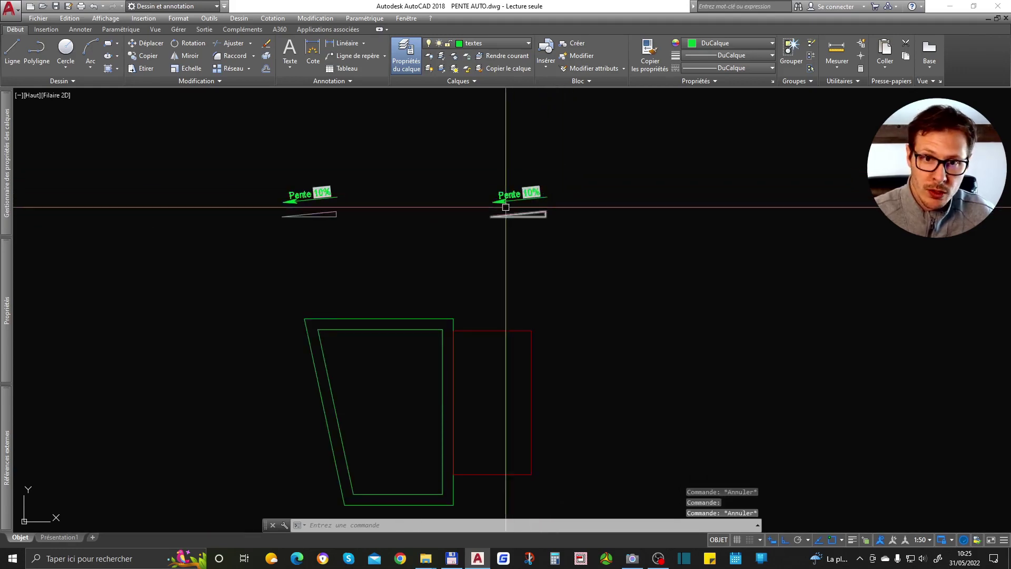
scroll(457, 206, down, 2)
middle_drag(566, 302, 536, 302)
text(ml)
key(Return)
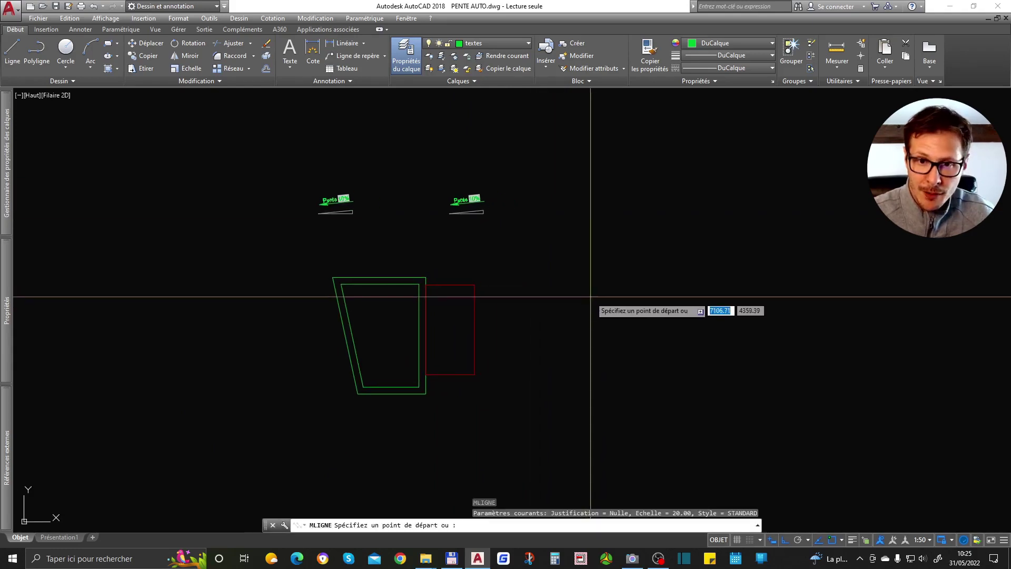
Step: Draw a short multiline and stretch its end downward with ETIRER
click(592, 294)
click(654, 317)
key(Return)
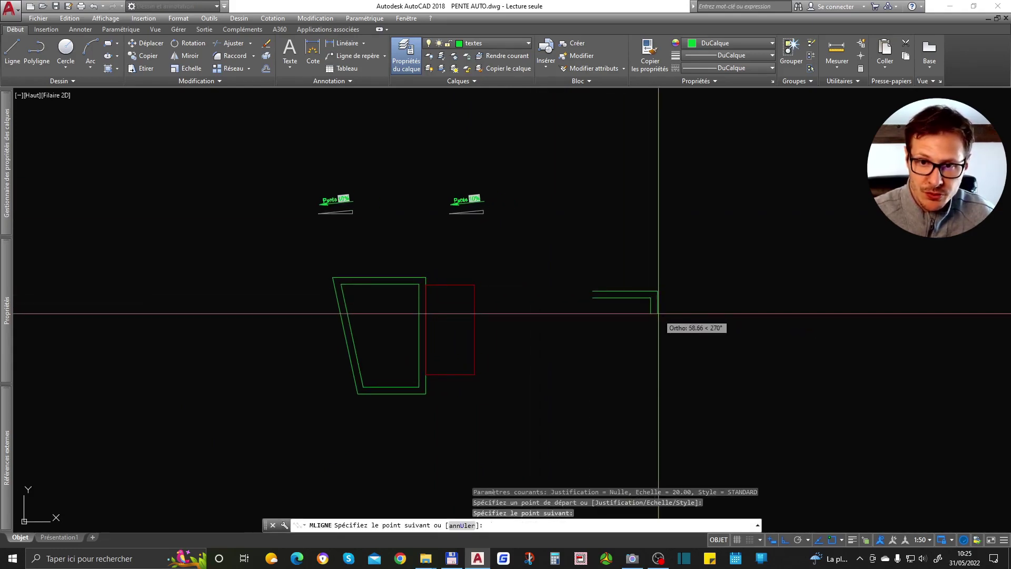
scroll(655, 289, up, 4)
text(et)
key(Return)
click(671, 248)
click(663, 353)
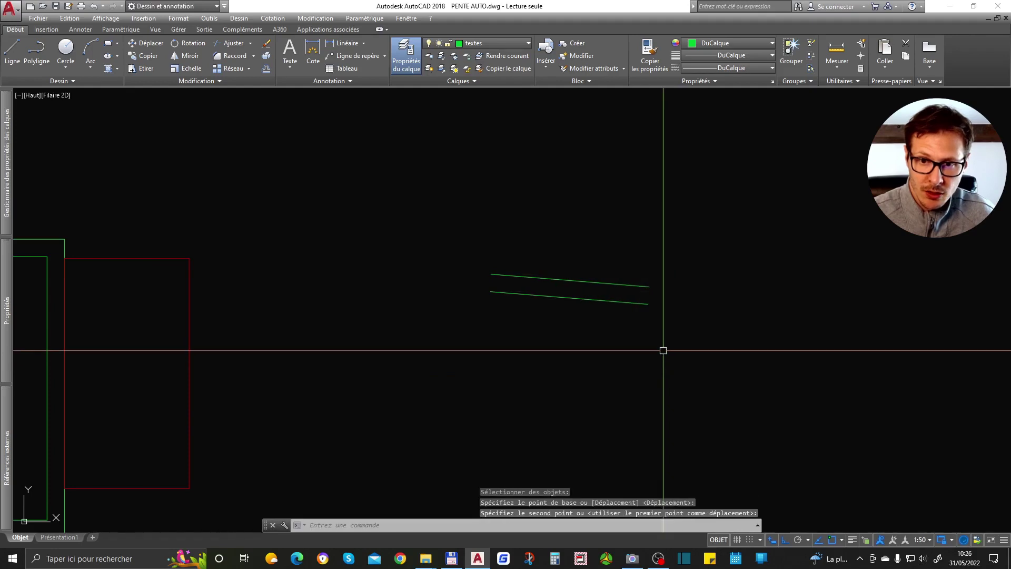
Step: Re-stretch the multiline's end through a crossing window so the beam slopes
scroll(652, 289, down, 3)
scroll(680, 287, up, 3)
key(Return)
click(657, 305)
click(615, 349)
key(Return)
click(706, 310)
click(663, 315)
scroll(662, 315, down, 2)
Step: Explode the sloped multiline and close its end with a line and a fillet
click(630, 315)
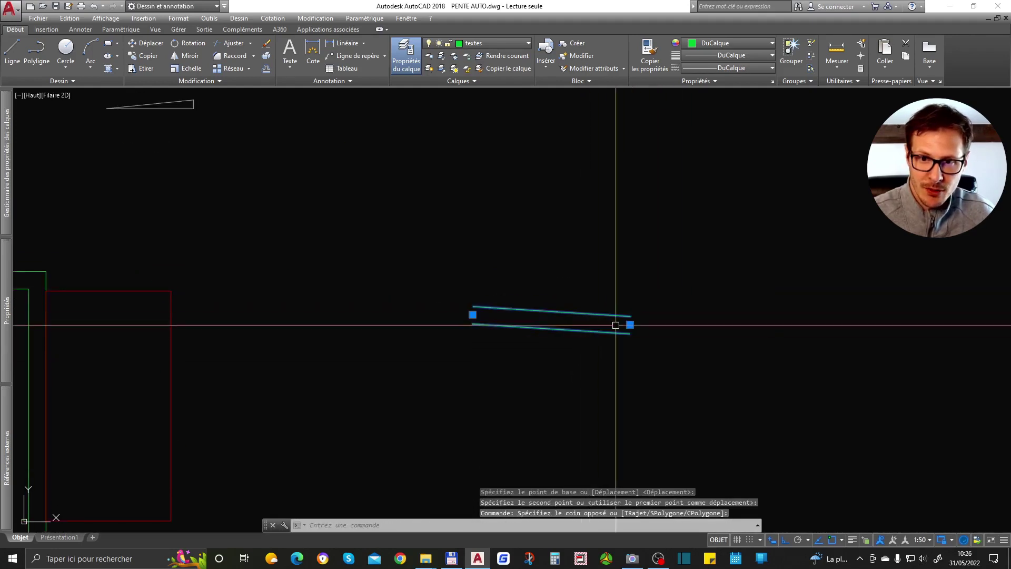
text(de)
key(Return)
text(l)
key(Return)
click(631, 316)
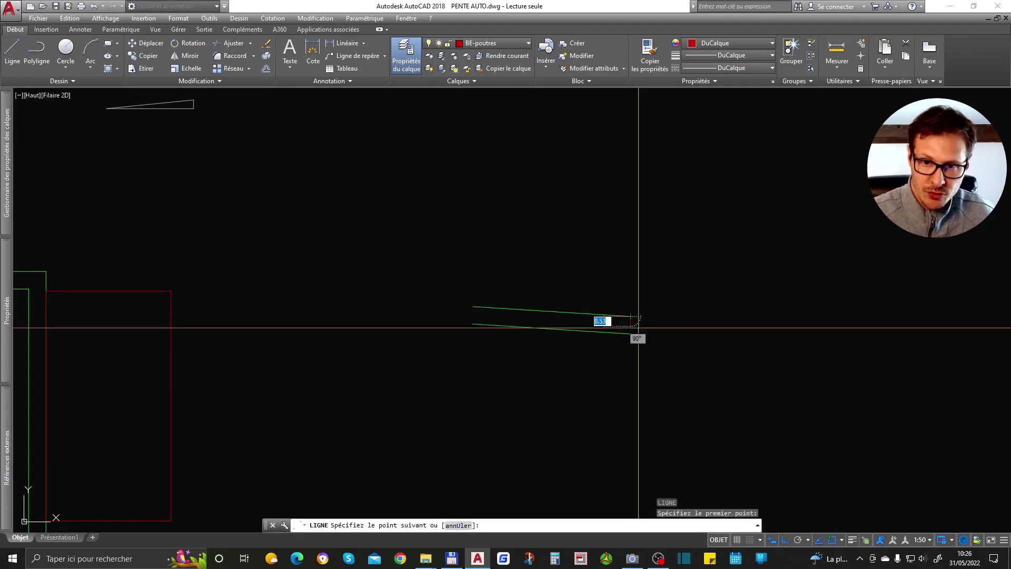
scroll(647, 365, up, 3)
click(647, 364)
key(Return)
text(ra)
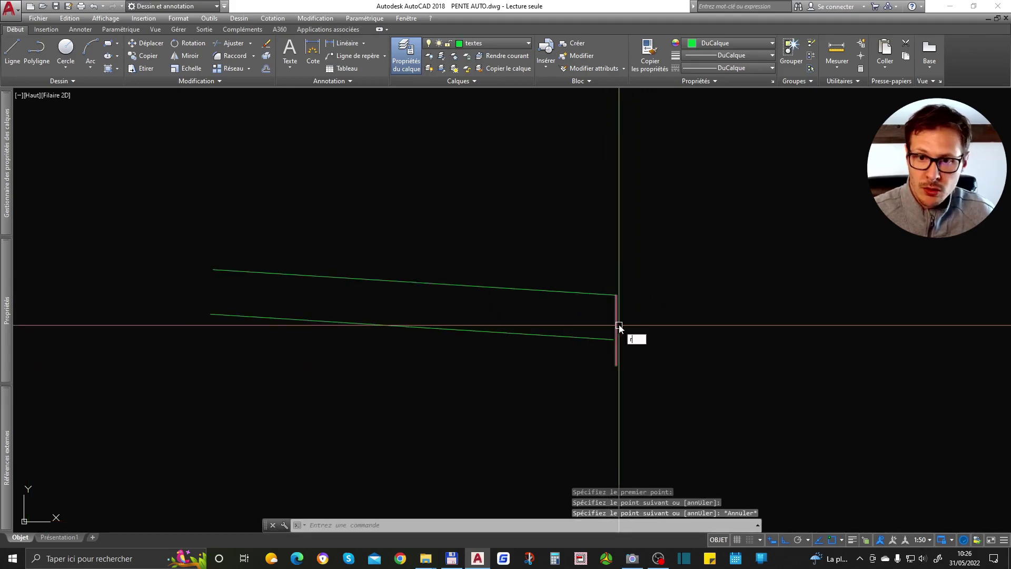
key(Return)
click(616, 346)
Step: Match the new beam lines to the red line's properties so they turn red
text(ma)
key(Return)
scroll(621, 316, down, 4)
click(623, 318)
click(643, 287)
click(537, 375)
scroll(624, 278, down, 3)
scroll(583, 303, up, 3)
key(Return)
Step: Draw a post line from the beam end with segments of 2, 20 and 2 units
text(le premier point:)
key(Return)
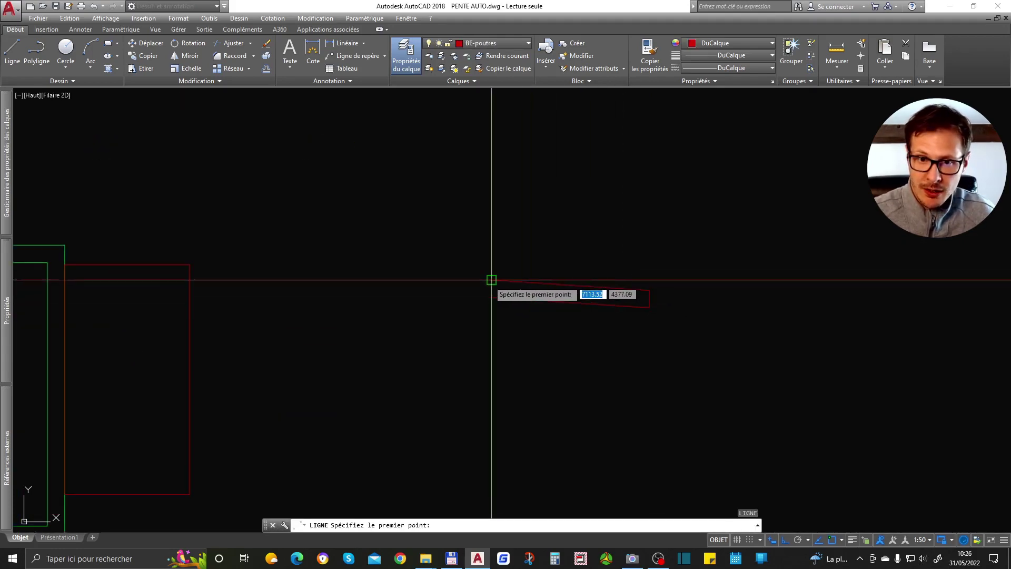
click(492, 281)
scroll(491, 273, up, 3)
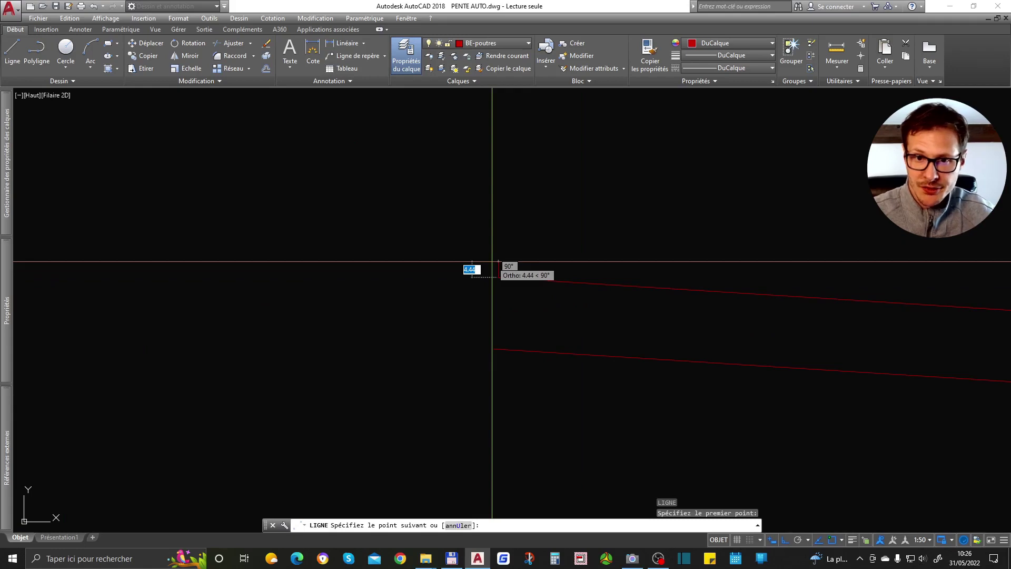
text(2)
key(Return)
scroll(474, 266, down, 2)
scroll(453, 279, down, 2)
text(20)
key(Return)
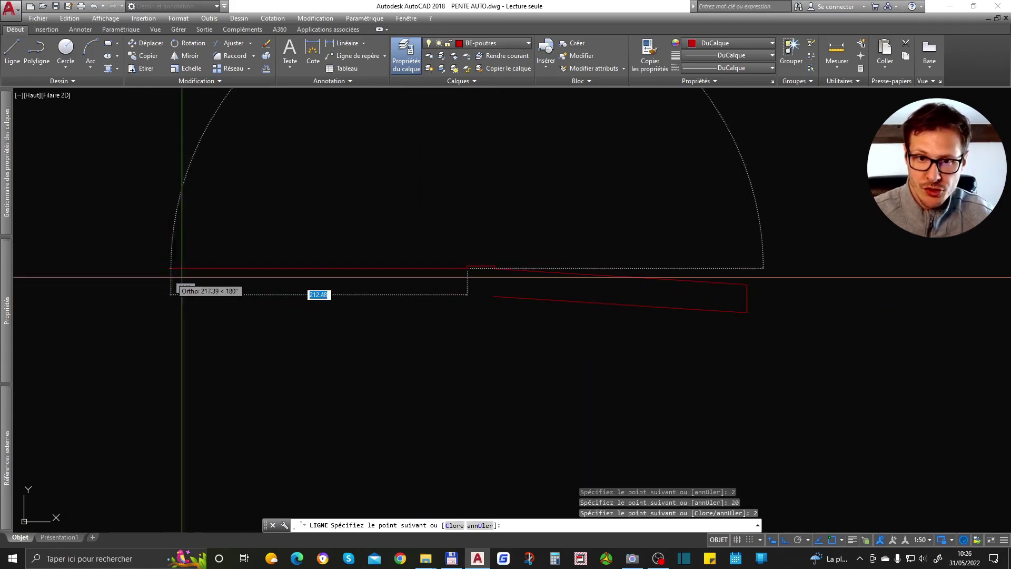
text(2)
key(Return)
key(Return)
key(Return)
Step: Draw another line from the shape corner: 20 units, then up and left
click(493, 297)
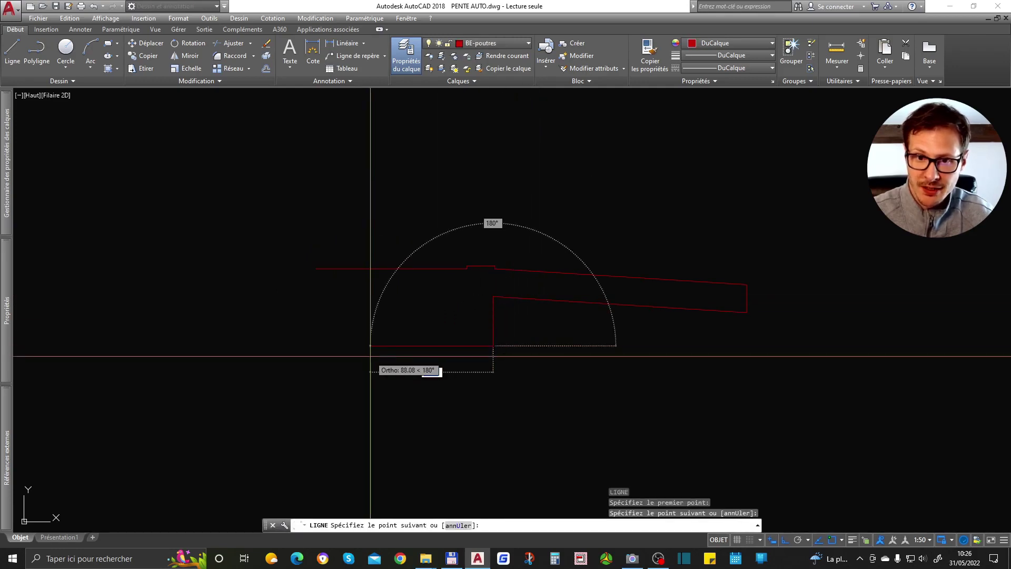
text(20)
key(Return)
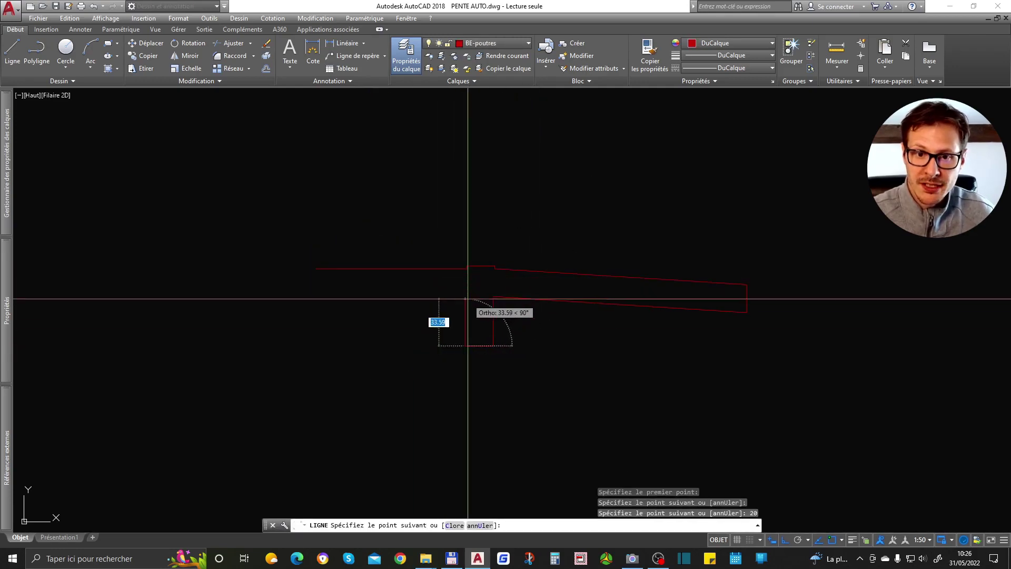
click(466, 299)
click(313, 299)
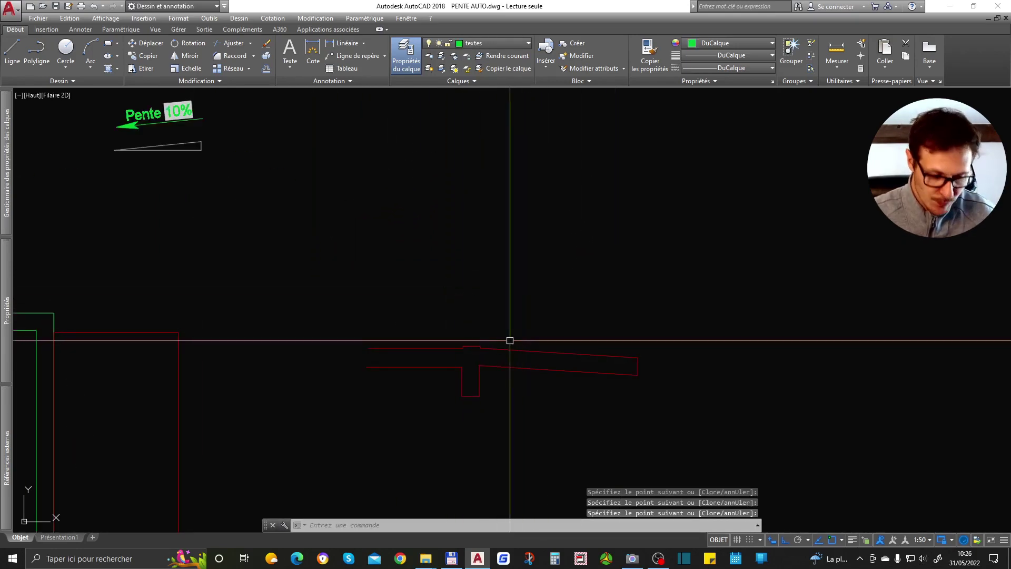
Step: Start further lines on the beam and abandon them
text(l)
key(Return)
scroll(474, 347, up, 3)
click(454, 349)
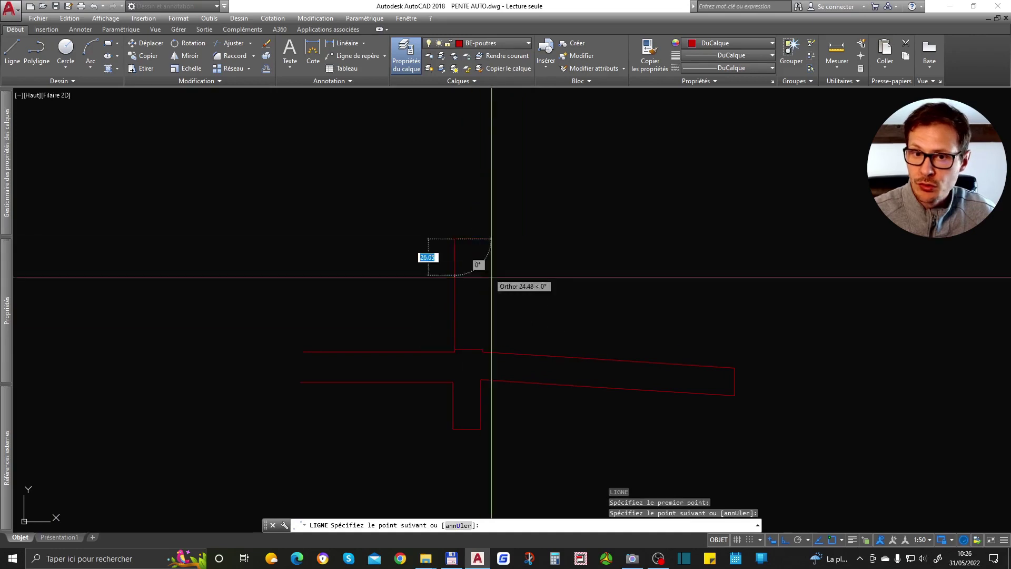
key(Escape)
key(Return)
click(481, 348)
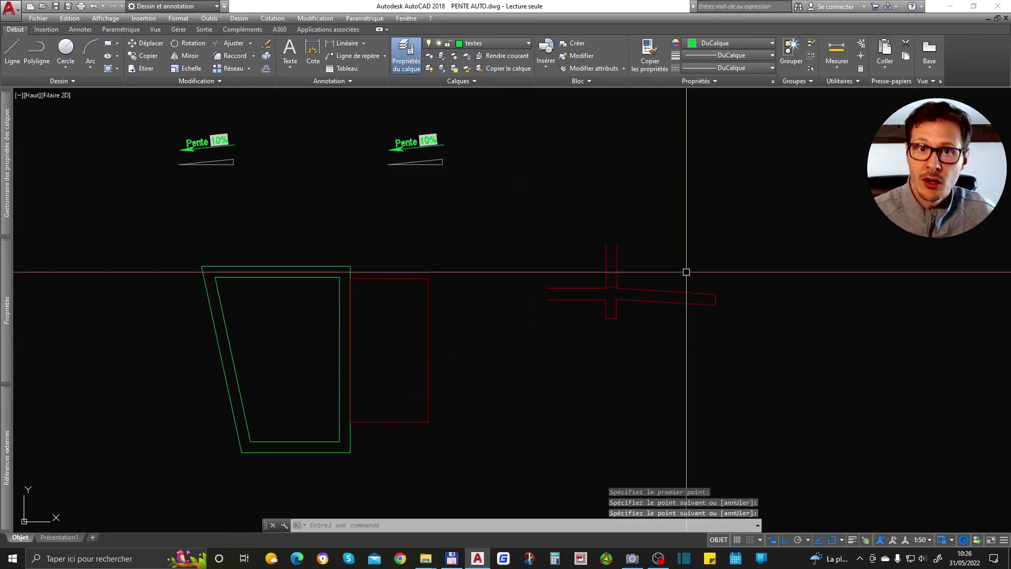
scroll(634, 318, up, 4)
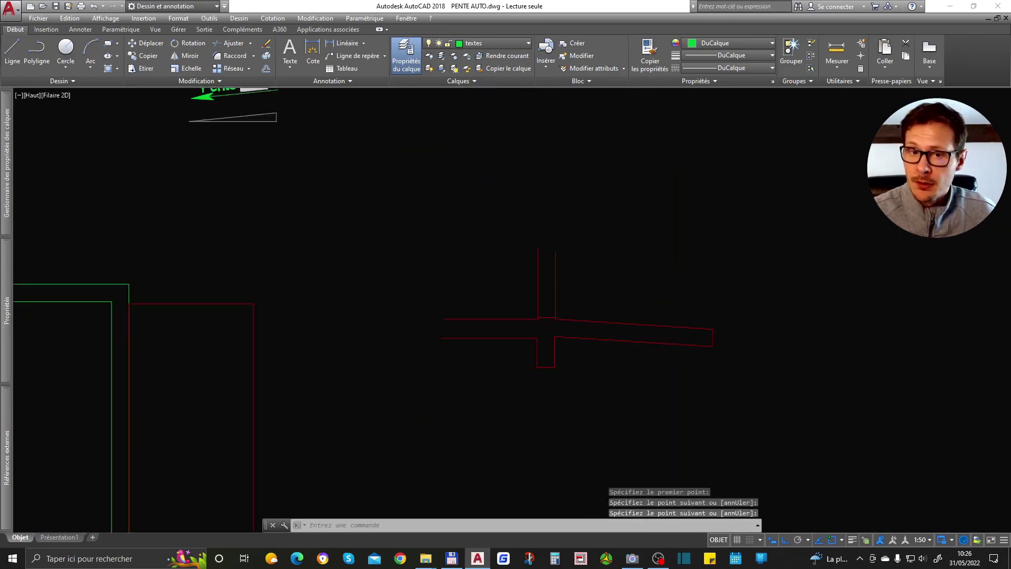
scroll(634, 319, down, 4)
Step: Give the beam lines the green trapezoid's properties
click(650, 52)
click(300, 297)
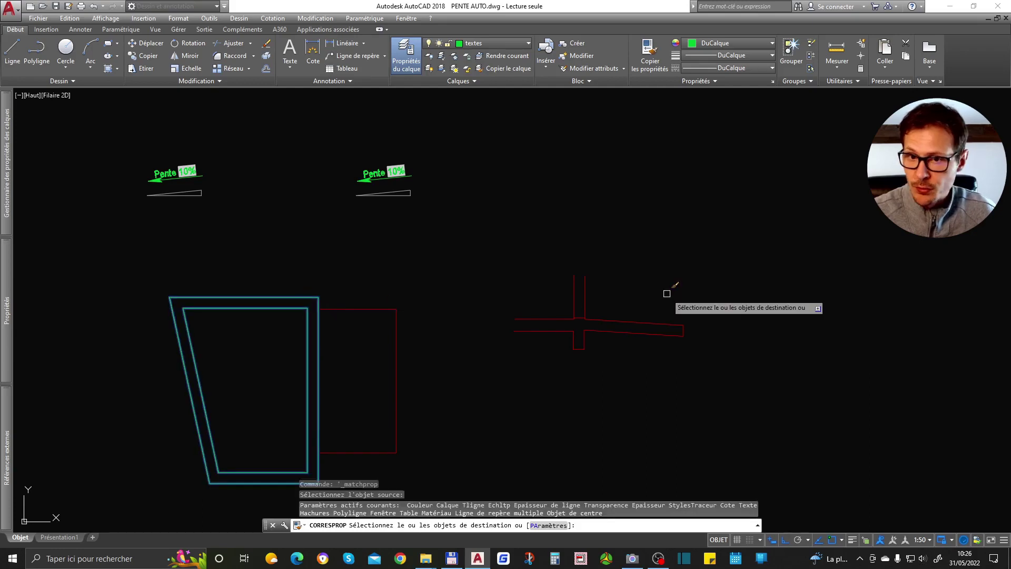
click(456, 305)
click(790, 417)
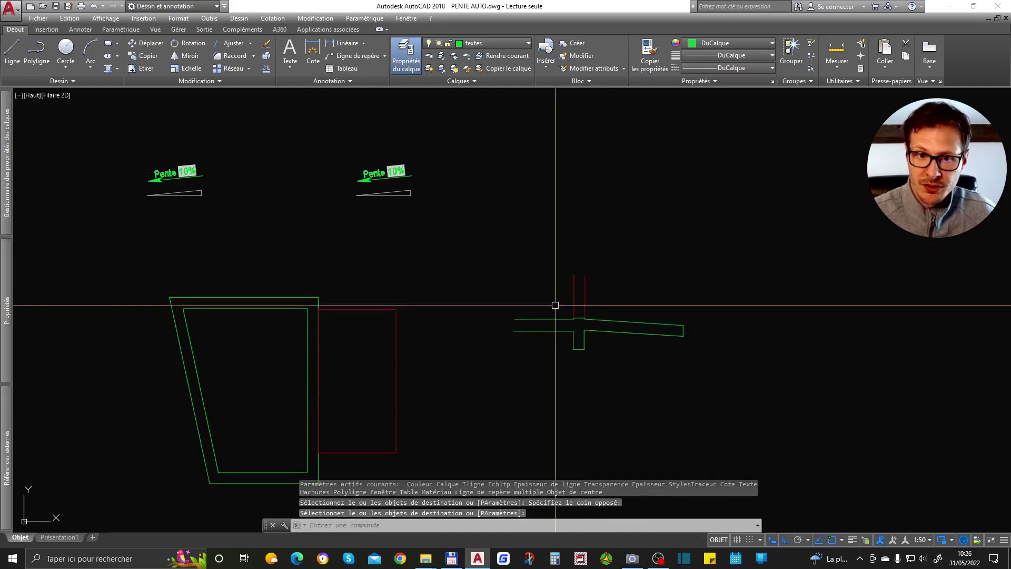
Step: Send the red beam rectangle to back and start moving the middle Pente 10% block
click(396, 311)
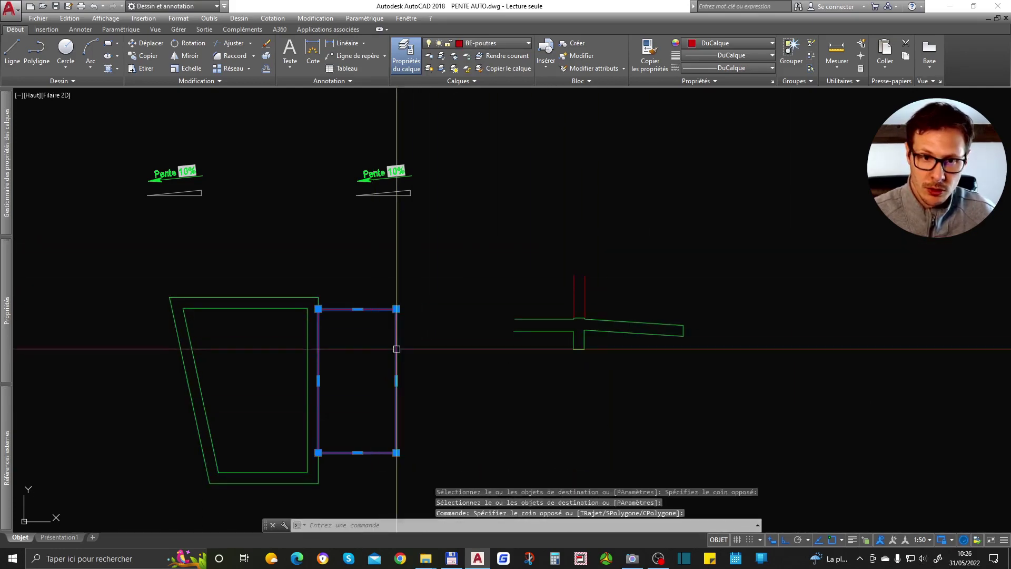
right_click(484, 293)
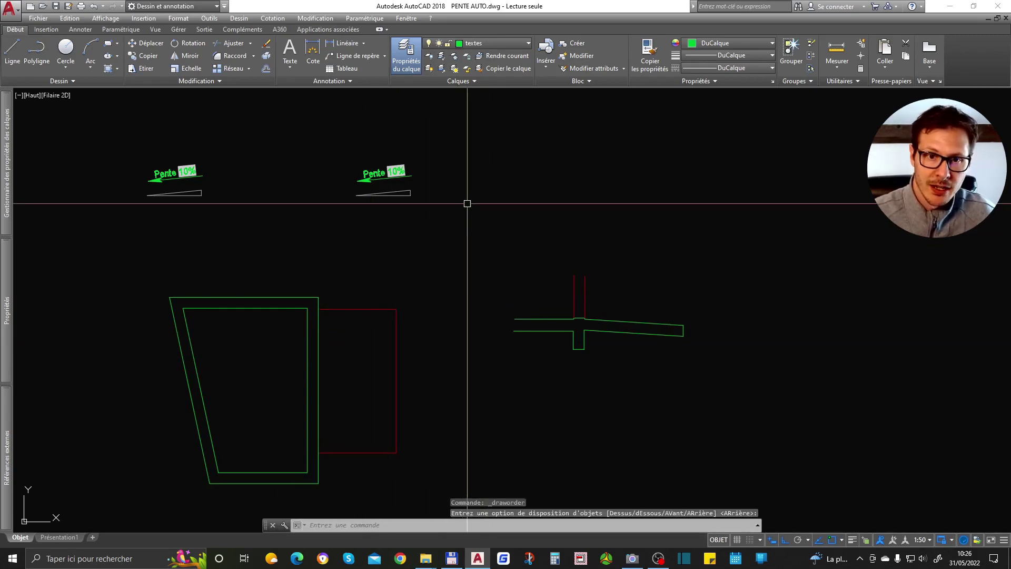
drag(397, 158, 345, 228)
text(d)
key(Return)
click(429, 205)
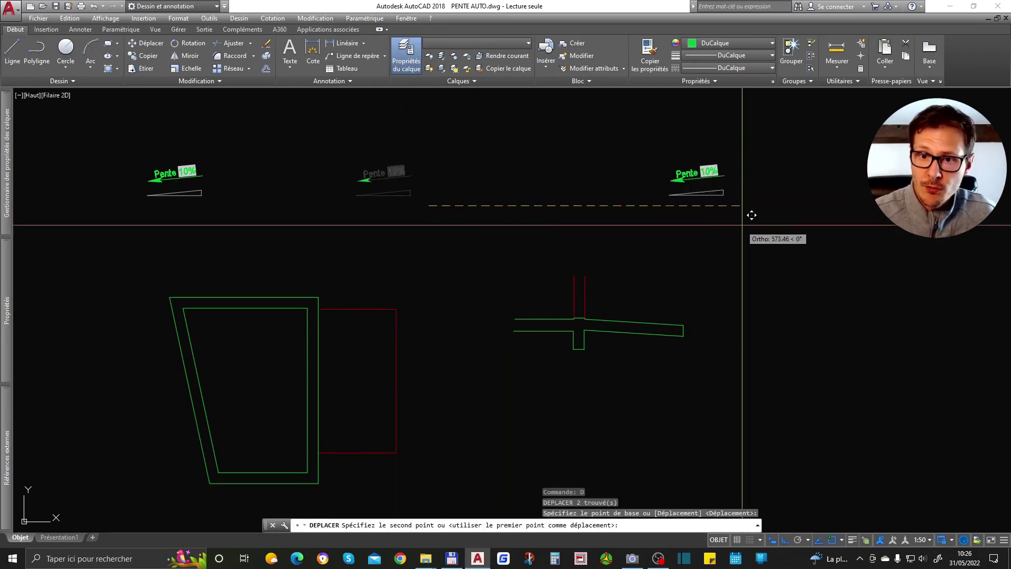
Step: Move the Pente block onto the sloped slab section
click(687, 219)
drag(600, 158, 661, 242)
text(d)
key(Return)
click(615, 196)
scroll(616, 316, up, 4)
click(637, 296)
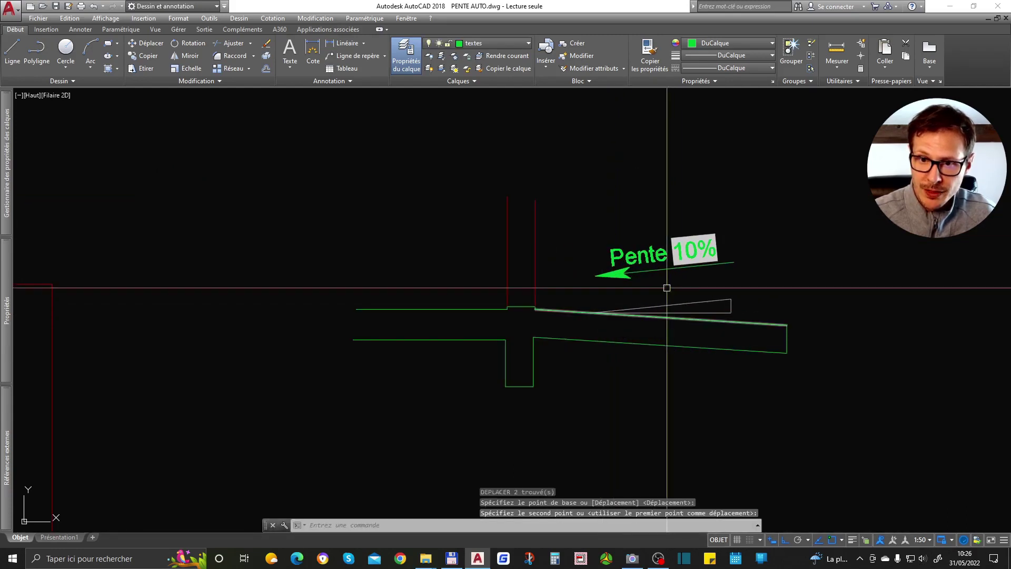
Step: Stretch the Pente triangle's grip to the slab corner to follow the slope
click(674, 301)
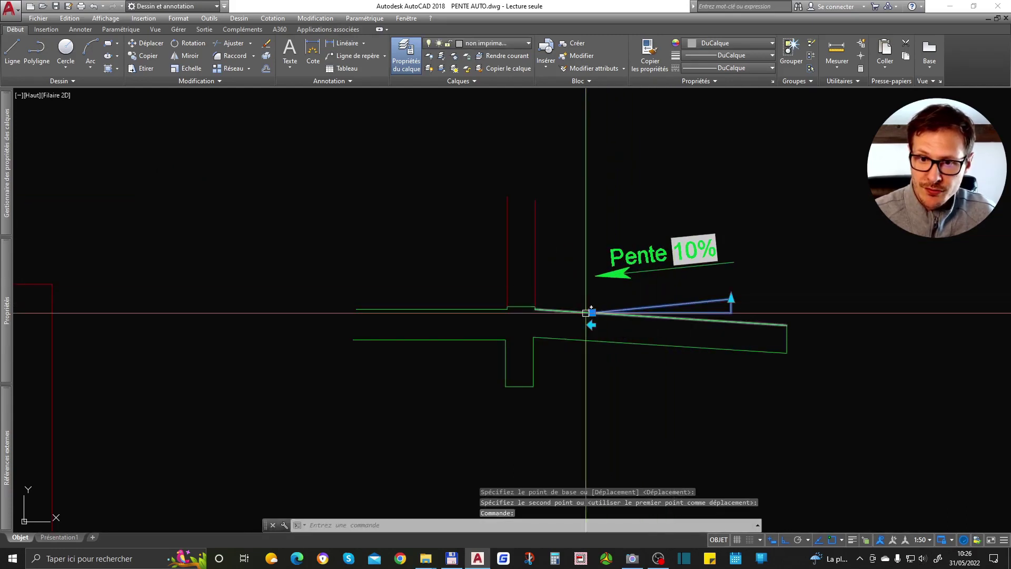
click(593, 312)
click(593, 312)
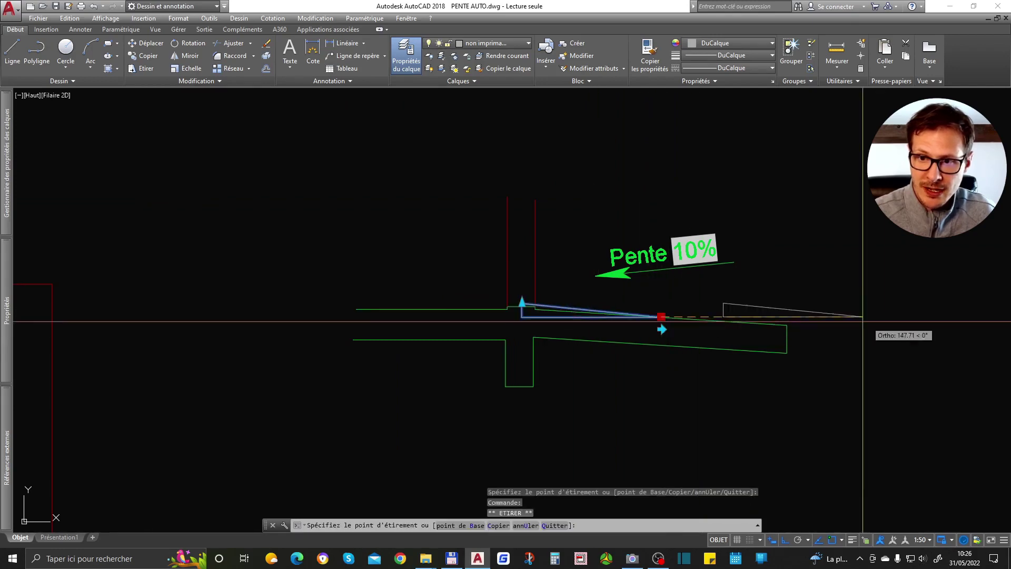
scroll(653, 320, up, 4)
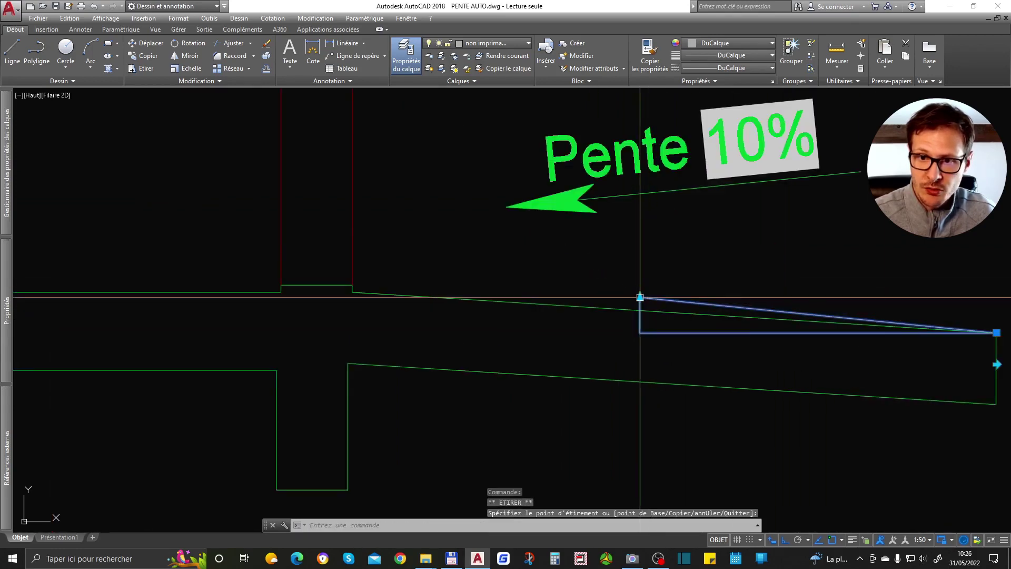
click(640, 309)
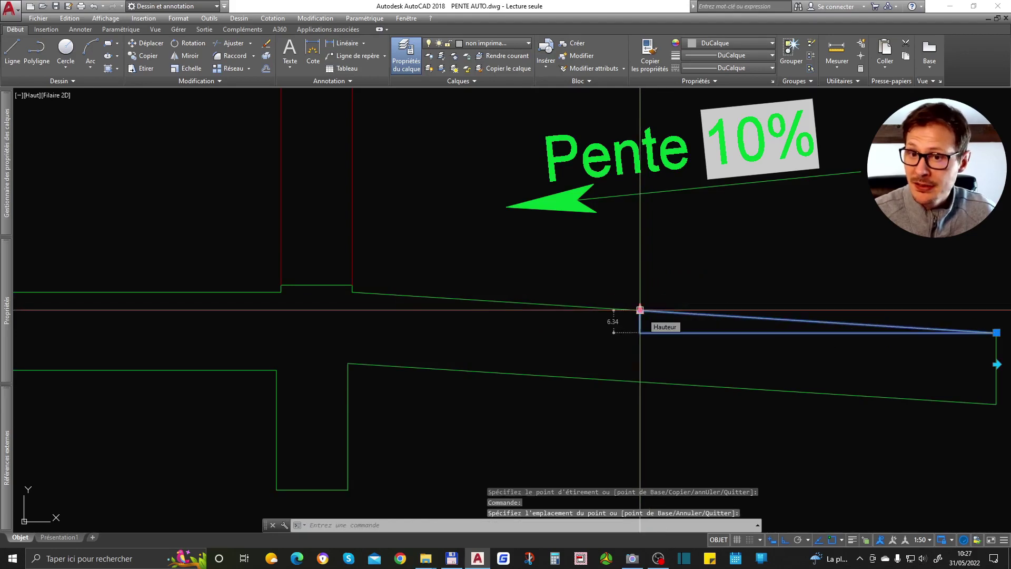
key(Escape)
Step: Update the Pente label field with METTREAJOURCHAMP so it reads 6.3%
scroll(629, 248, down, 5)
scroll(649, 248, up, 2)
scroll(644, 256, up, 2)
click(643, 258)
text(mettreajourchamp)
key(Return)
click(693, 279)
click(460, 324)
key(Return)
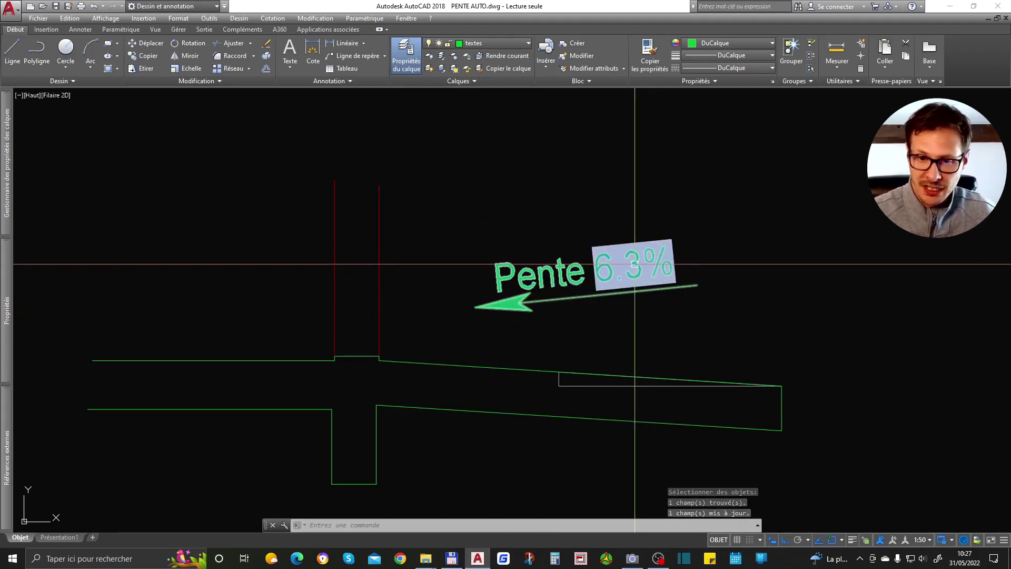
Step: Flip the Pente 6.3% arrow with its flip grip so it points right, and shift it
click(554, 308)
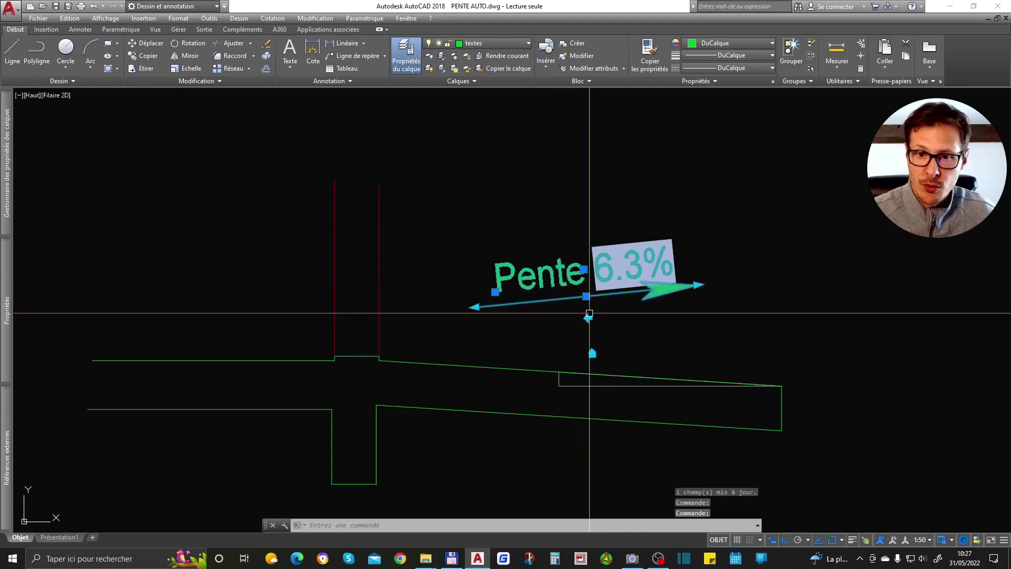
click(590, 317)
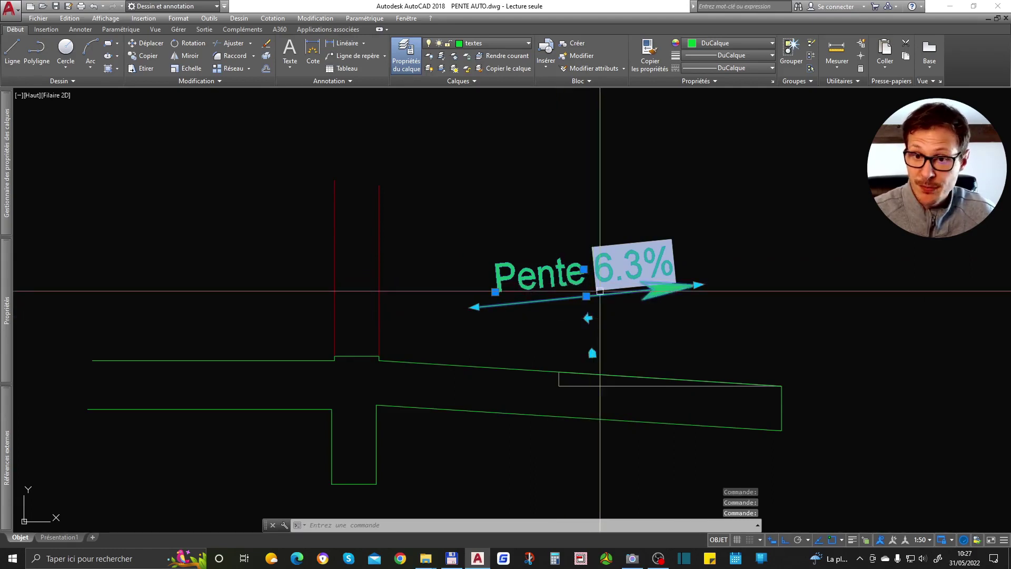
click(592, 354)
click(550, 364)
key(Escape)
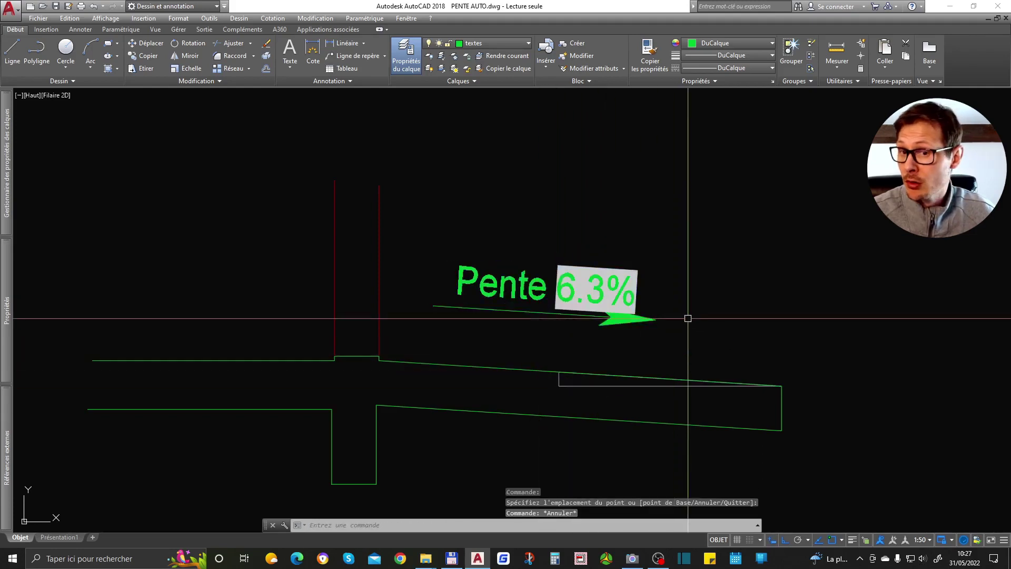
Step: Reposition the slope block with its grips so it sits on the sloped slab line
click(683, 279)
click(542, 343)
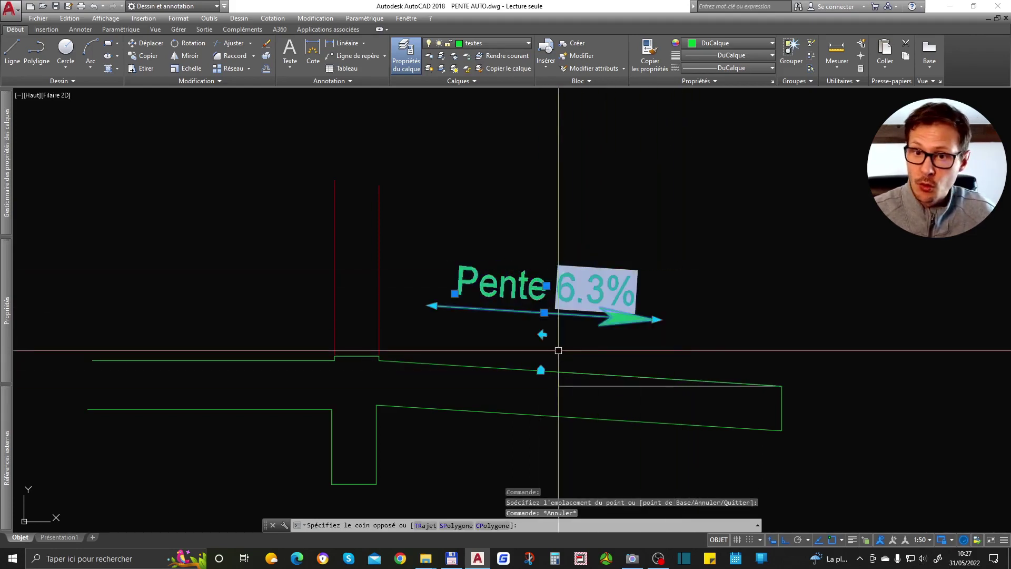
click(540, 371)
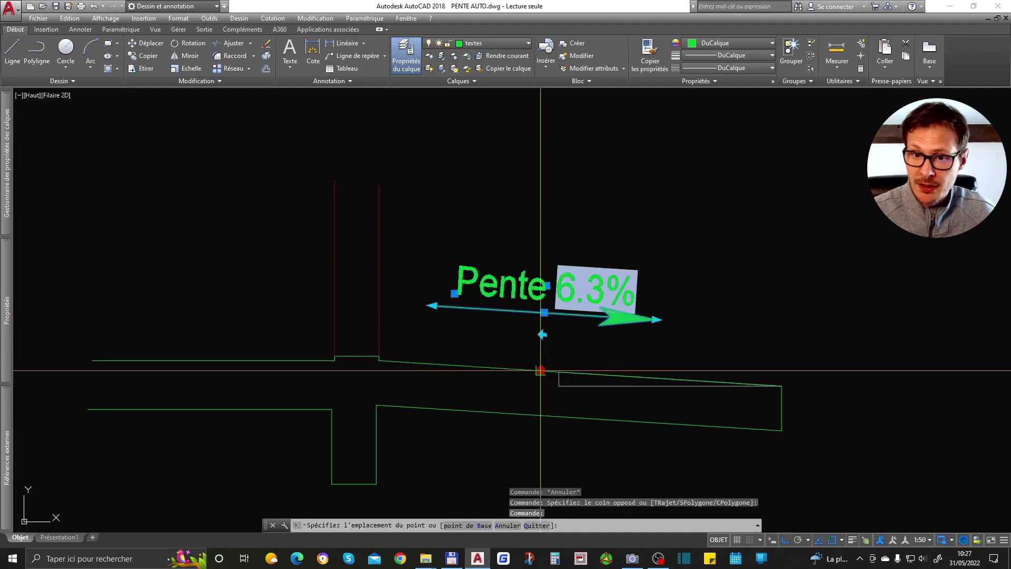
click(351, 359)
click(351, 356)
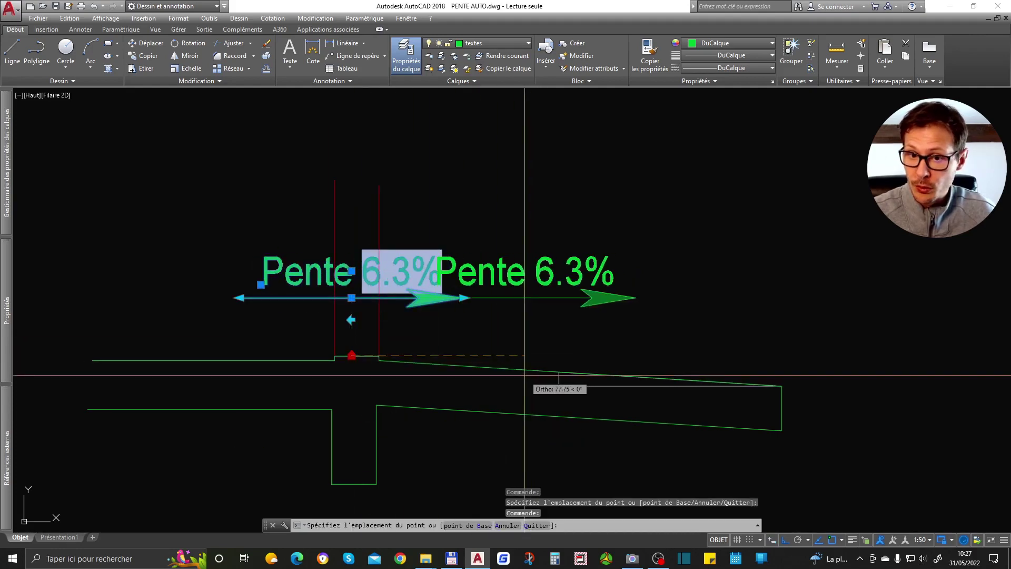
click(526, 369)
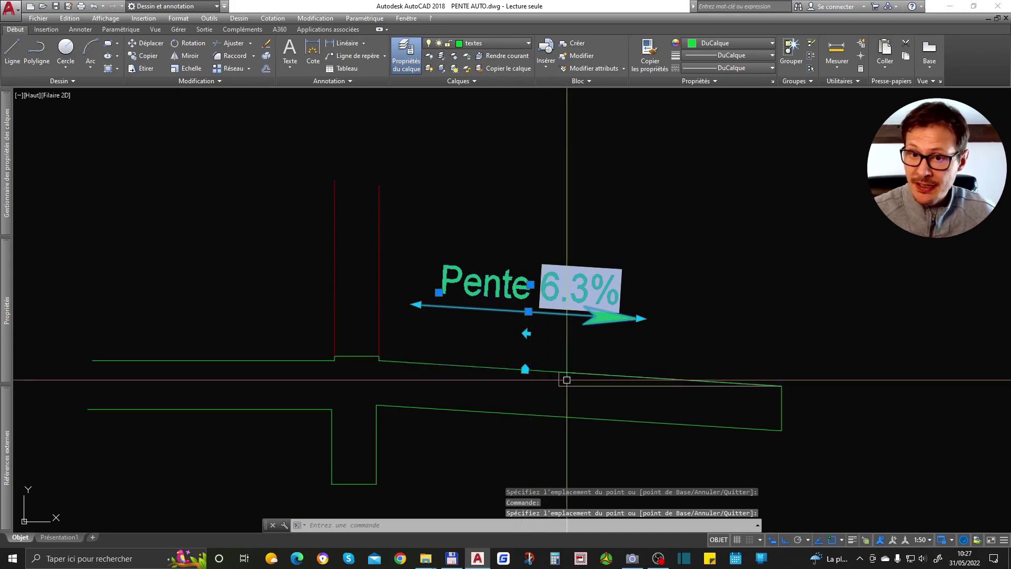
key(Escape)
Step: Stretch the slab outline's right end and set the slab line's end height to 5
click(720, 383)
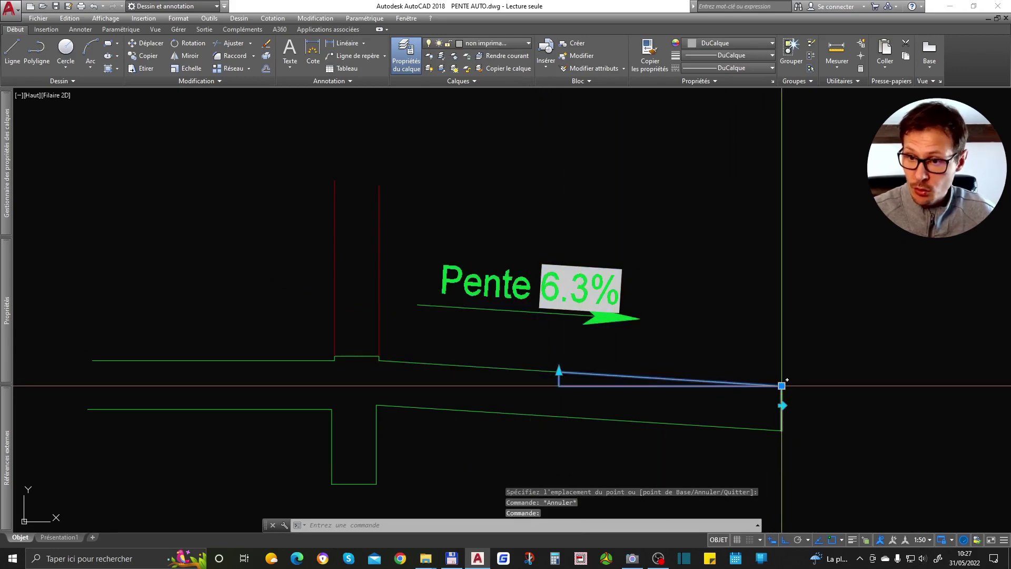
click(782, 385)
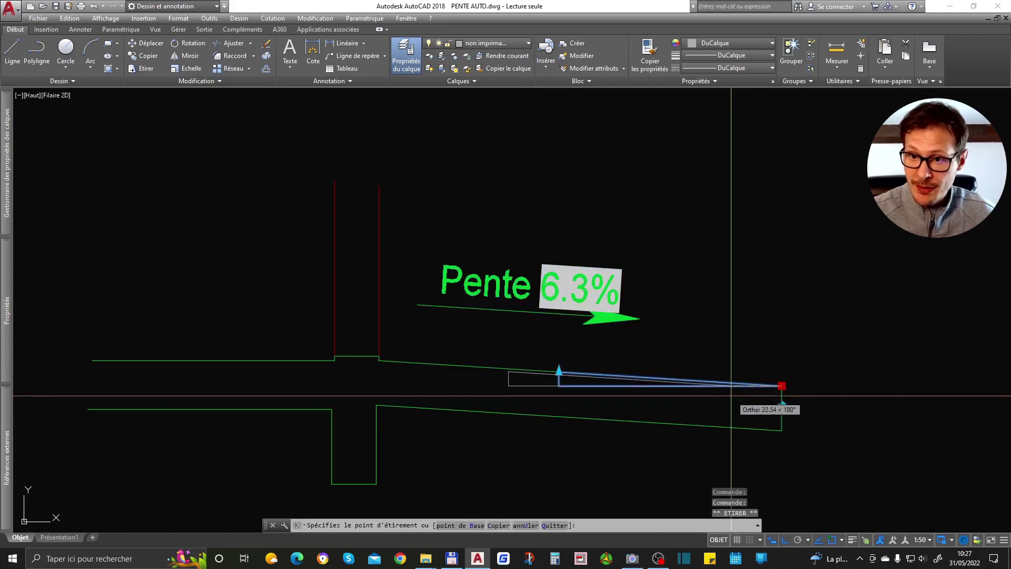
click(704, 380)
scroll(483, 372, up, 6)
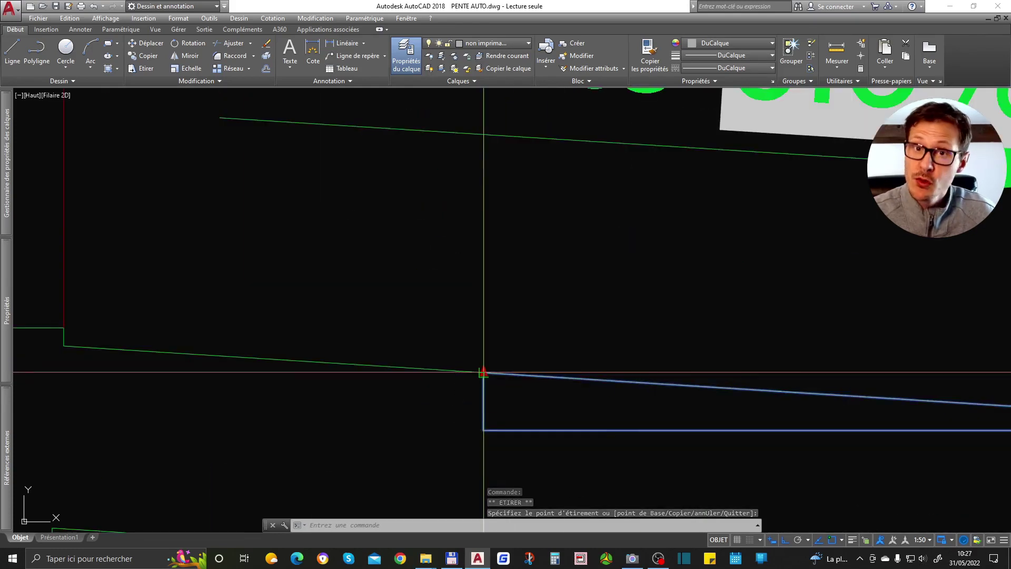
click(484, 372)
text(5)
key(Return)
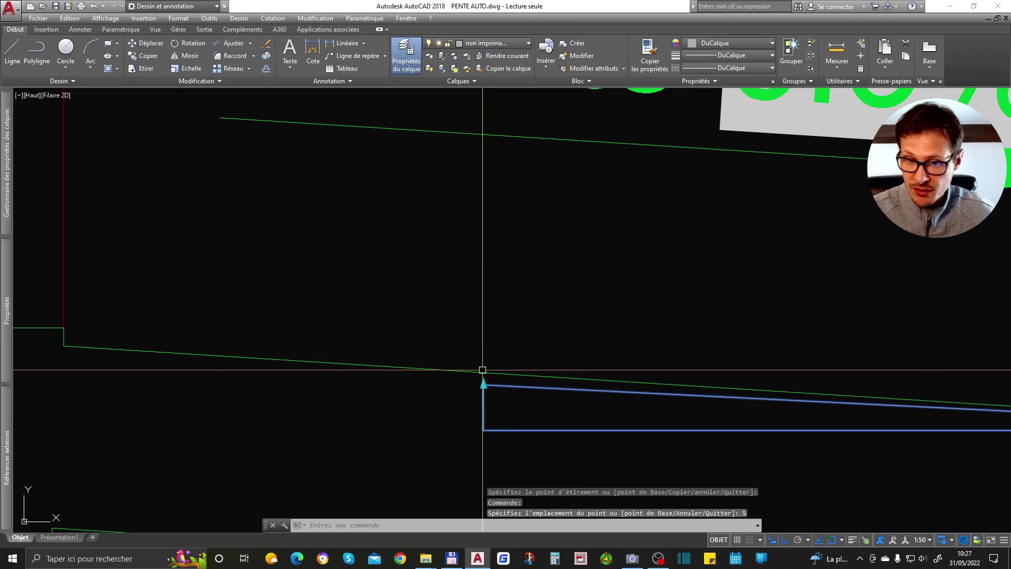
scroll(483, 370, down, 2)
key(Escape)
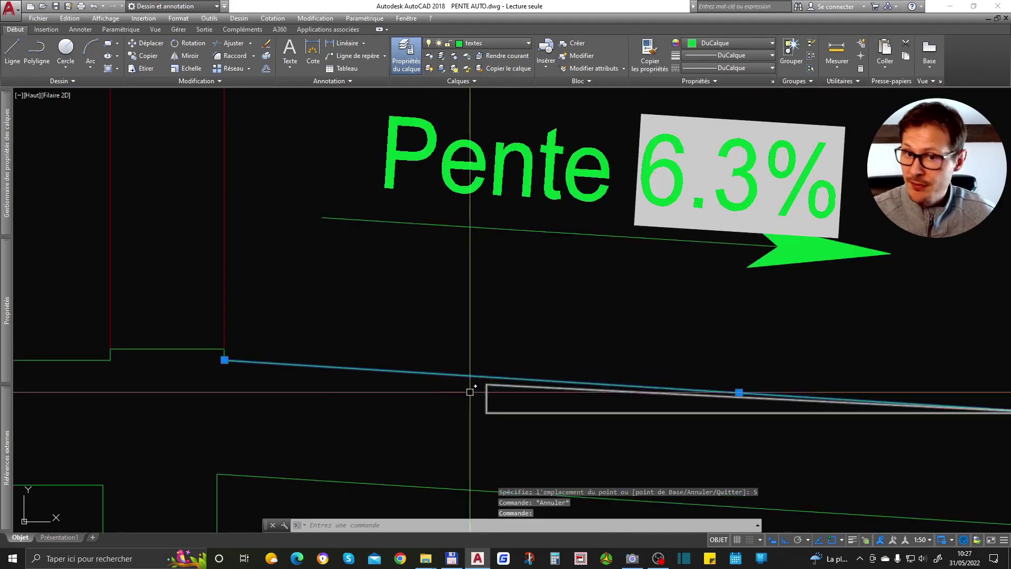
Step: Refresh the slope label with METTREAJOURCHAMP so it reads 5%
scroll(540, 316, down, 3)
text(METTREAJOURCHAMP)
key(Return)
click(616, 279)
click(350, 400)
key(Return)
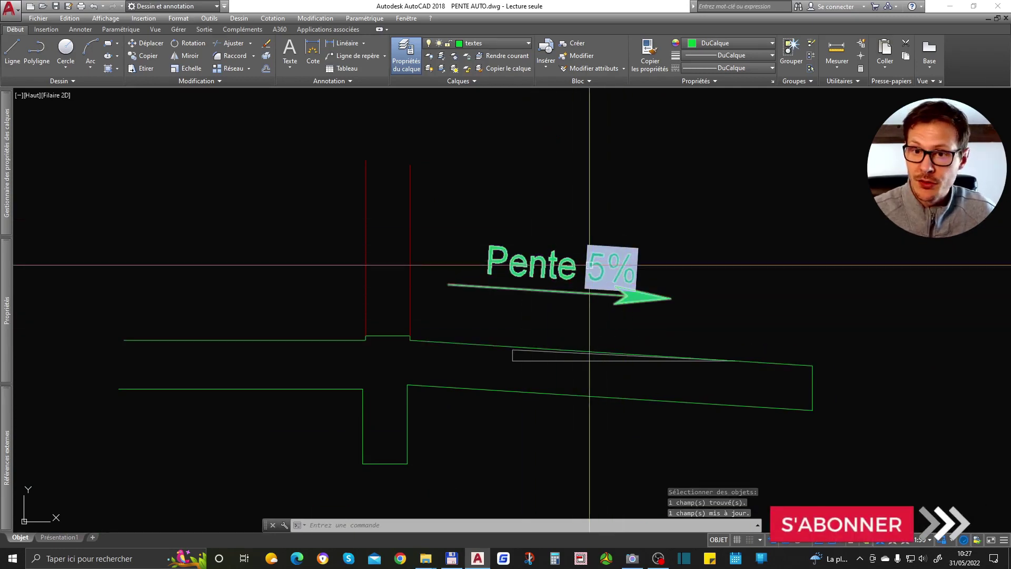
Step: Try moving the thin slab triangle's corner vertex up, then cancel the edit
click(515, 351)
scroll(511, 349, up, 4)
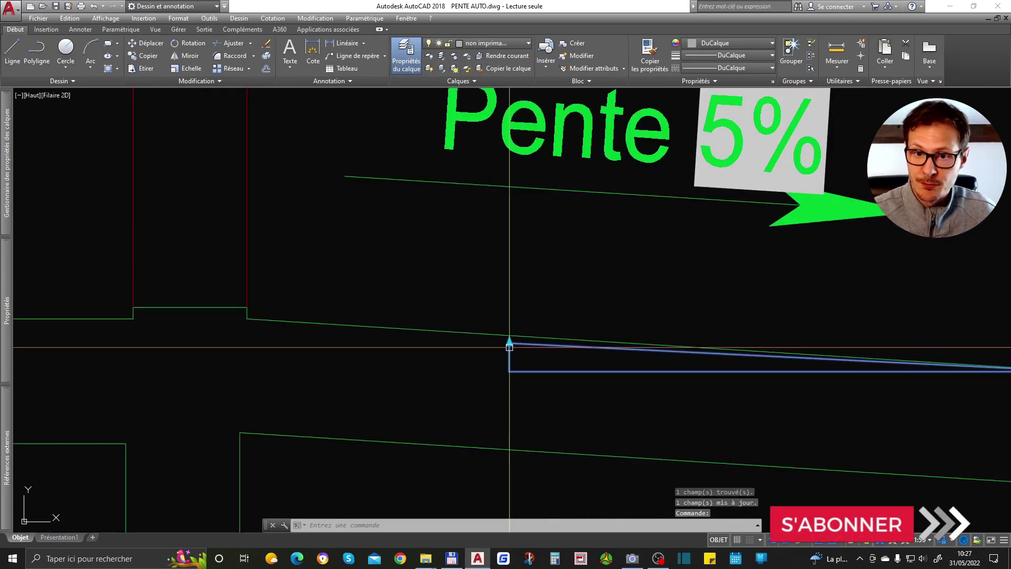
click(509, 342)
click(509, 292)
click(510, 292)
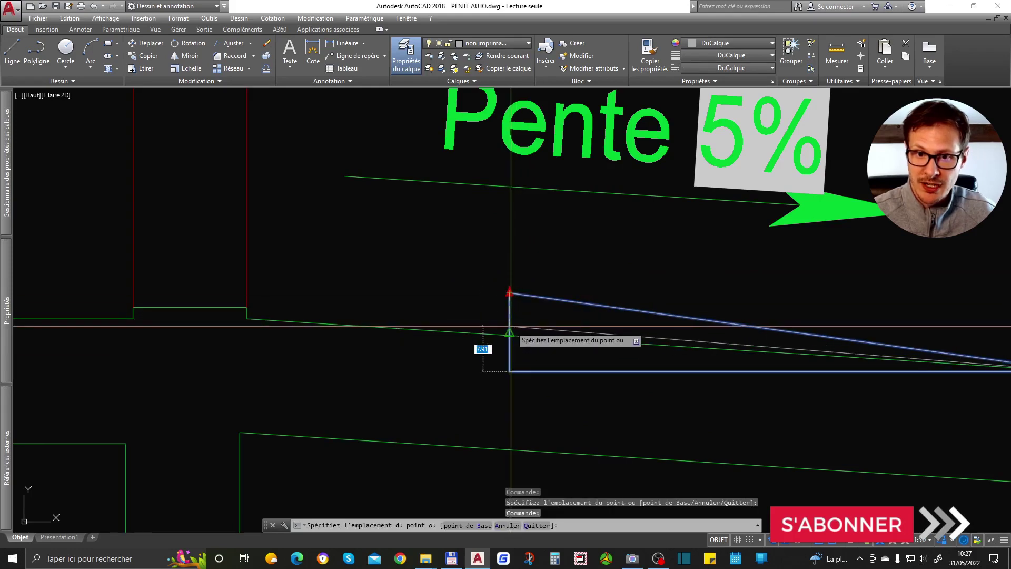
key(Escape)
scroll(667, 275, down, 4)
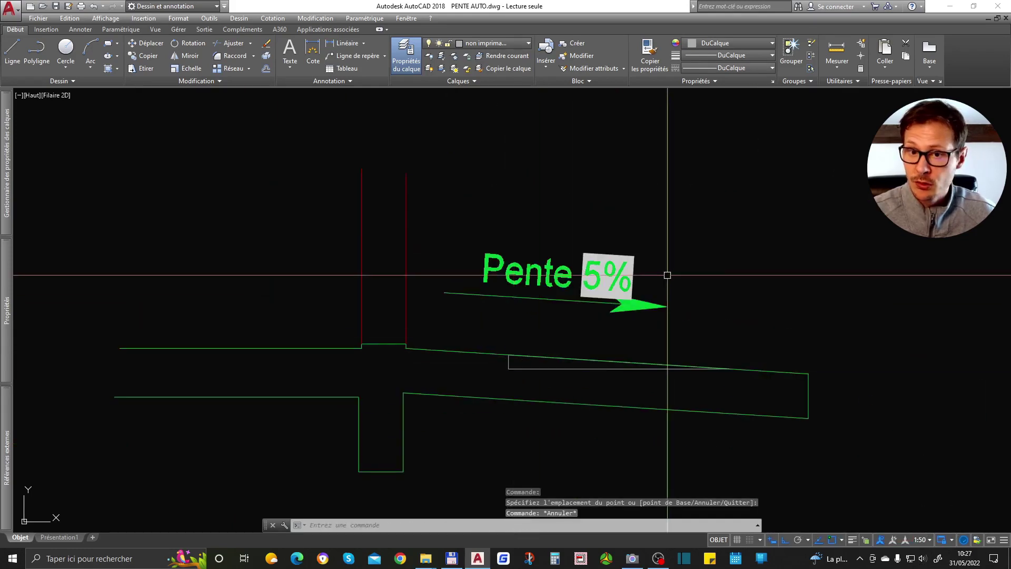
Step: Refresh the Pente label with METTREAJOURCHAMP so it reads 6.3% again
text(mettreajourchamp)
key(Return)
click(605, 275)
key(Return)
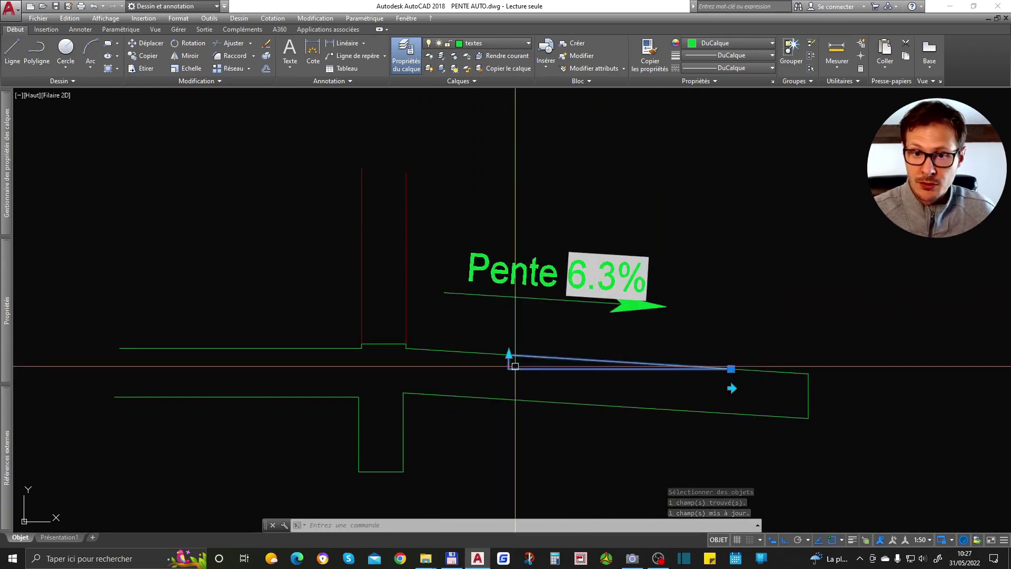
Step: Start a grip stretch on the sloped slab line, then cancel it and deselect
click(509, 354)
click(508, 354)
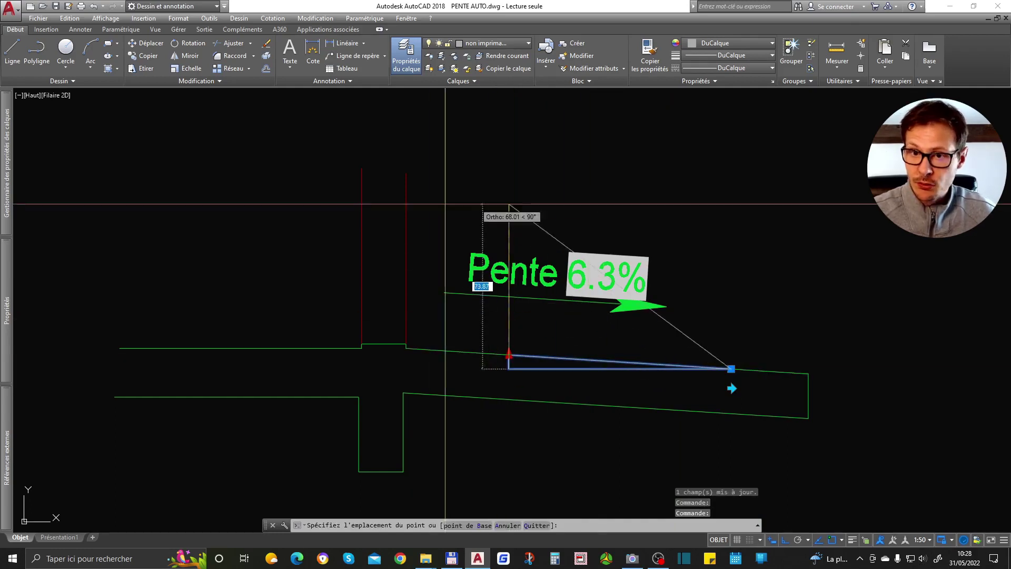
key(Escape)
key(Escape)
click(489, 356)
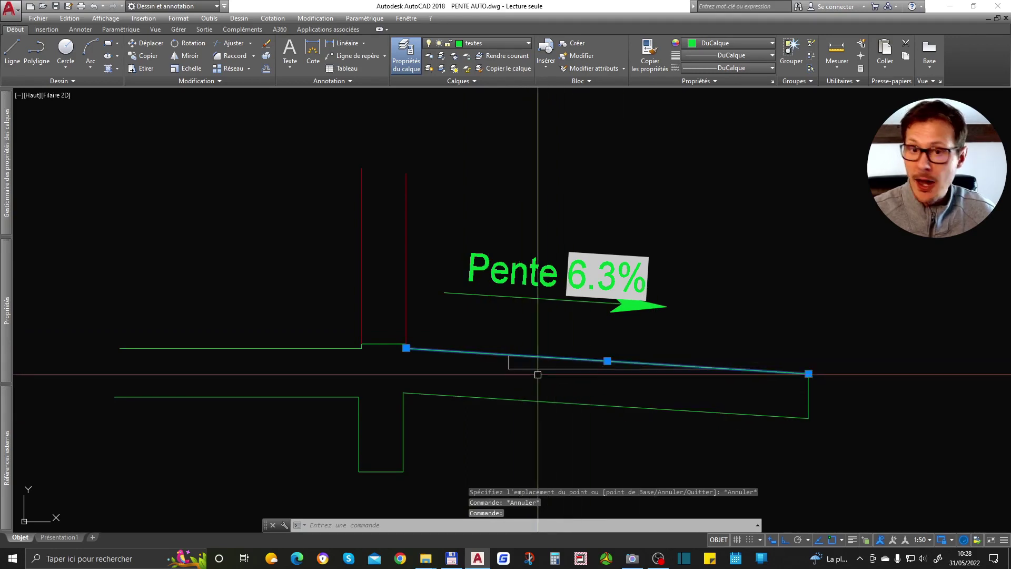
key(Escape)
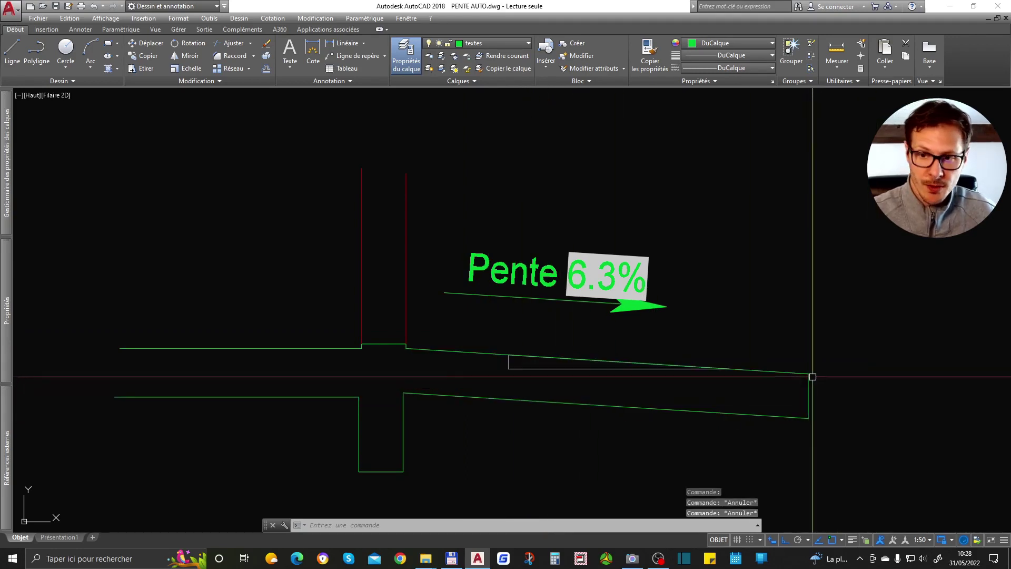
Step: Draw a closed 100-by-5 reference triangle with LIGNE
text(l)
key(Return)
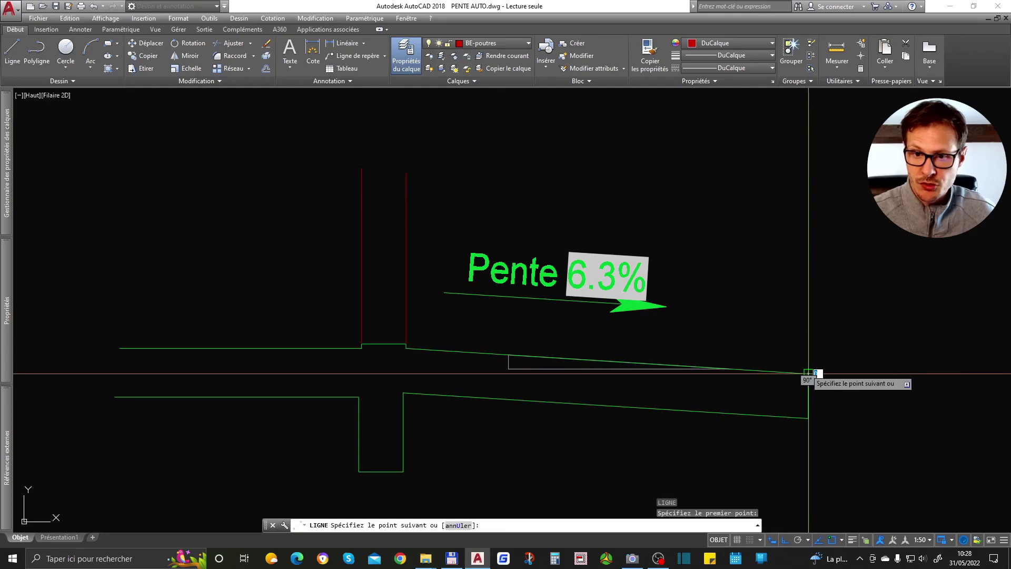
text(00)
key(Return)
text(5)
key(Return)
text(c)
key(Return)
Step: Erase the two leftover beam helper lines and the sloped construction line over the slab
scroll(591, 379, up, 3)
scroll(592, 305, up, 2)
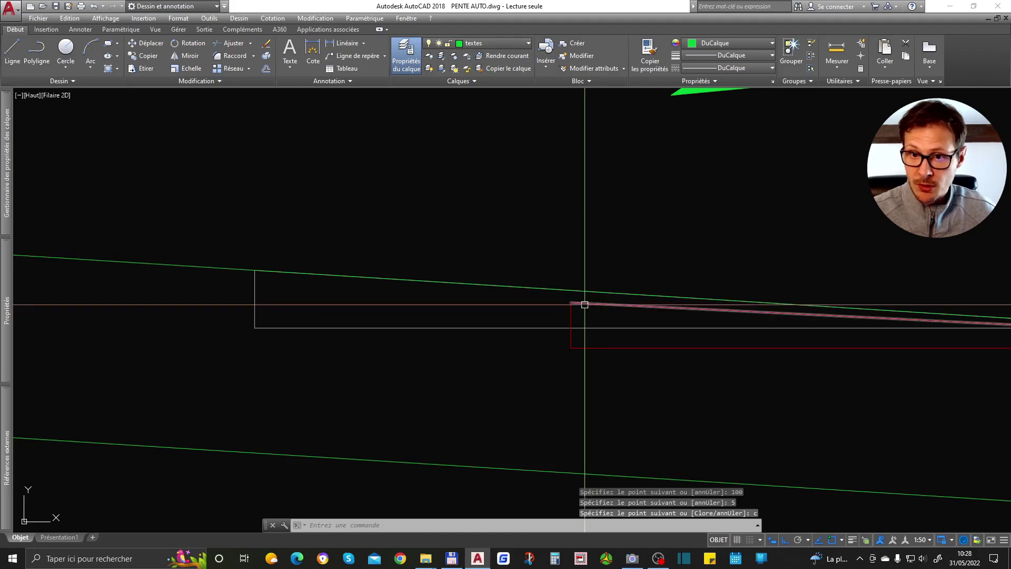
click(573, 322)
click(594, 346)
key(Delete)
scroll(593, 308, down, 4)
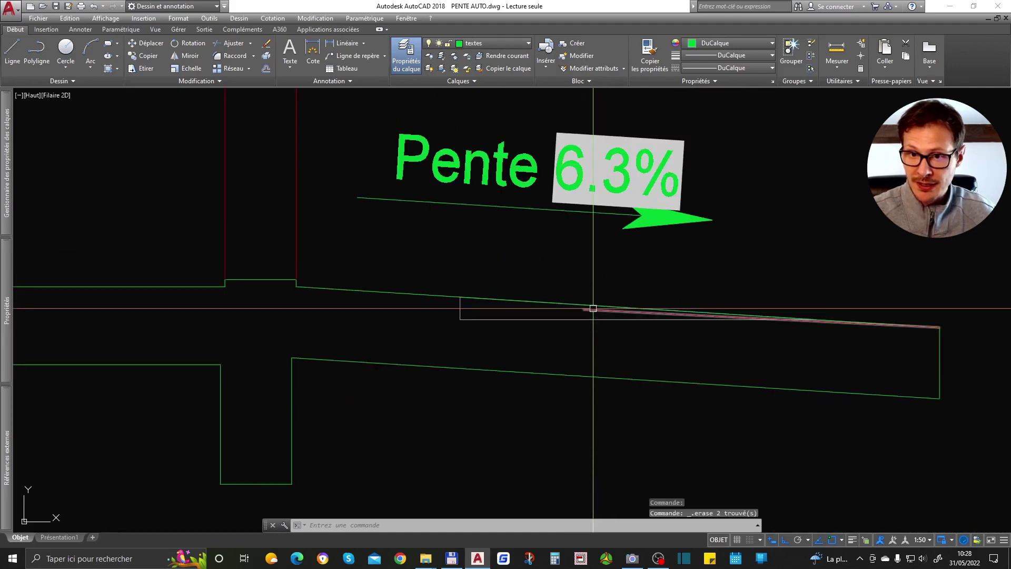
click(592, 308)
scroll(574, 395, down, 2)
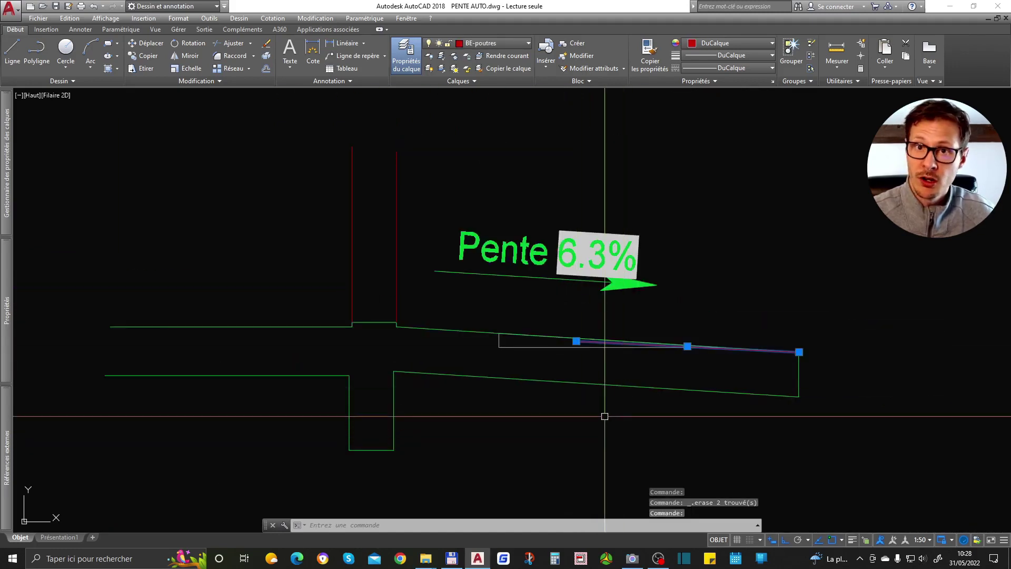
key(Delete)
scroll(597, 359, down, 2)
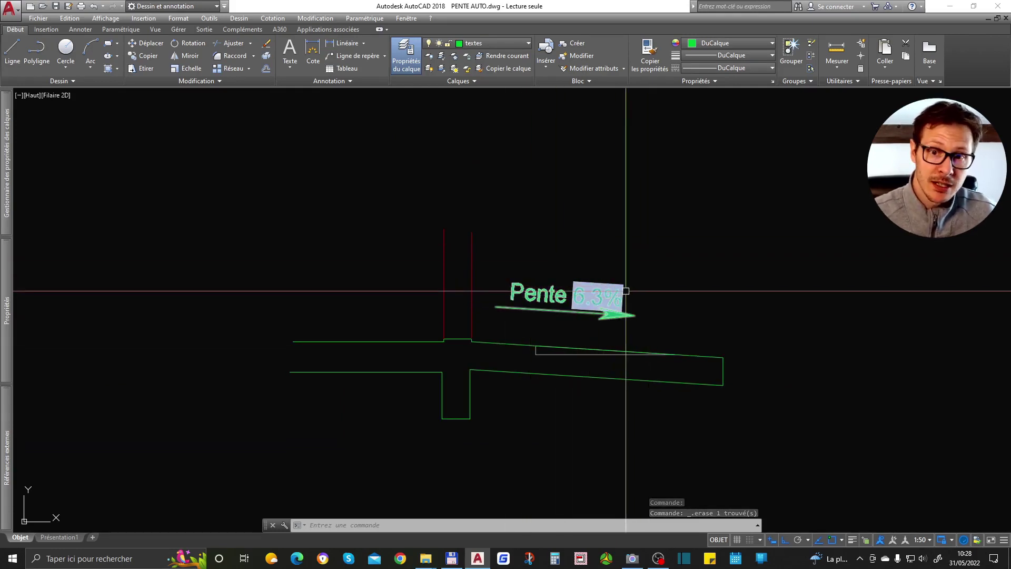
scroll(630, 296, down, 2)
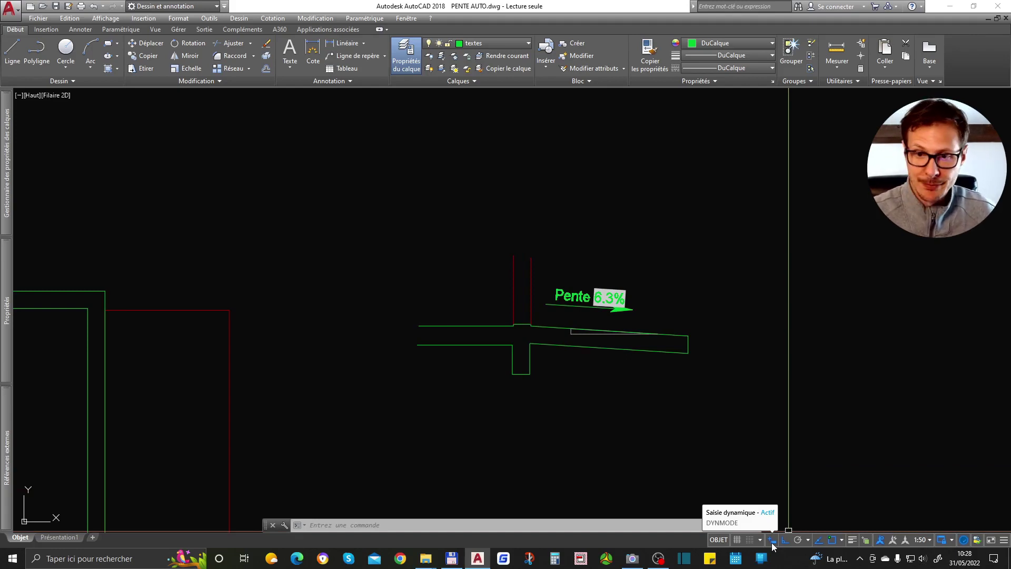
scroll(853, 306, down, 2)
key(Escape)
click(470, 210)
Step: Copy the Pente 10% symbol below itself and delete the copy's slope triangle
text(co)
key(Return)
scroll(469, 210, up, 3)
click(551, 289)
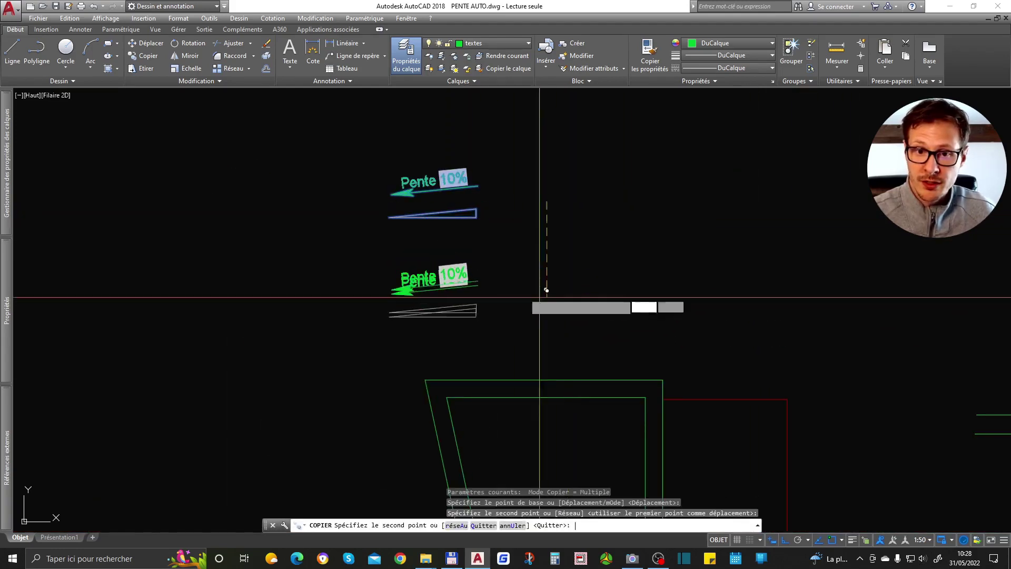
key(Return)
click(502, 309)
click(441, 337)
key(Delete)
Step: Set the copy's PENTE attribute to 'Pente' in the attribute editor
click(455, 276)
double_click(450, 278)
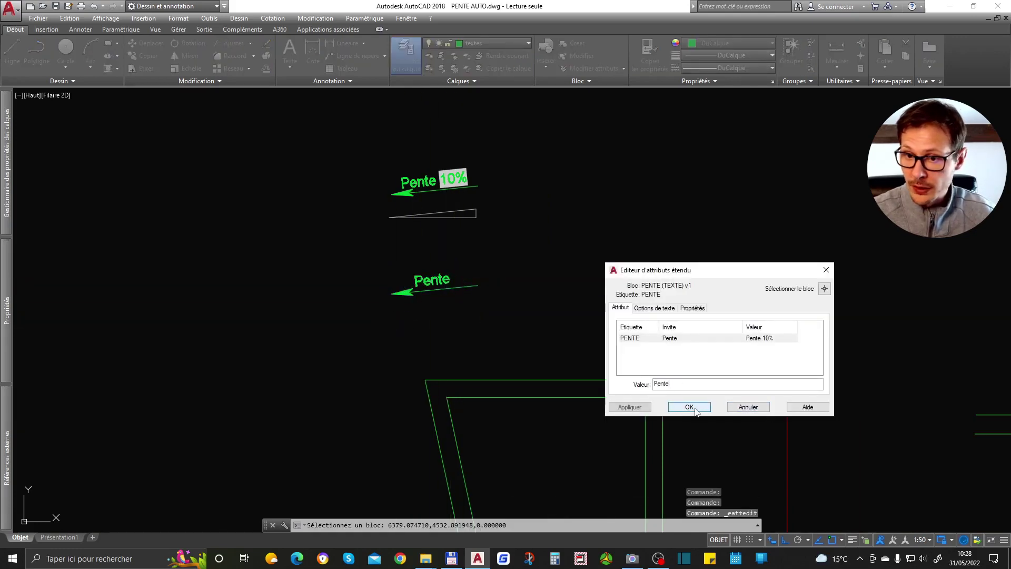
click(690, 406)
double_click(429, 282)
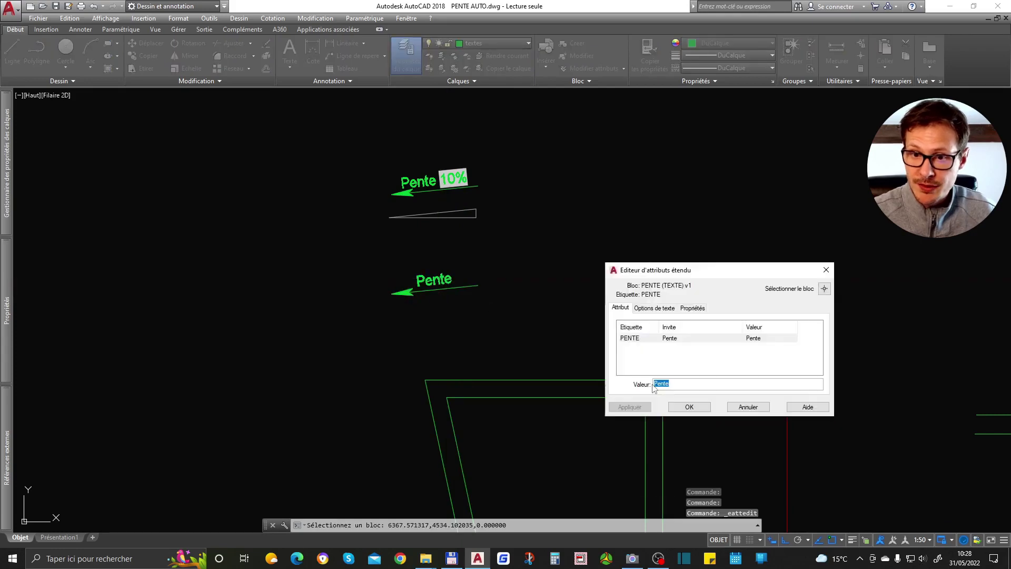
click(690, 406)
scroll(456, 264, down, 2)
click(445, 278)
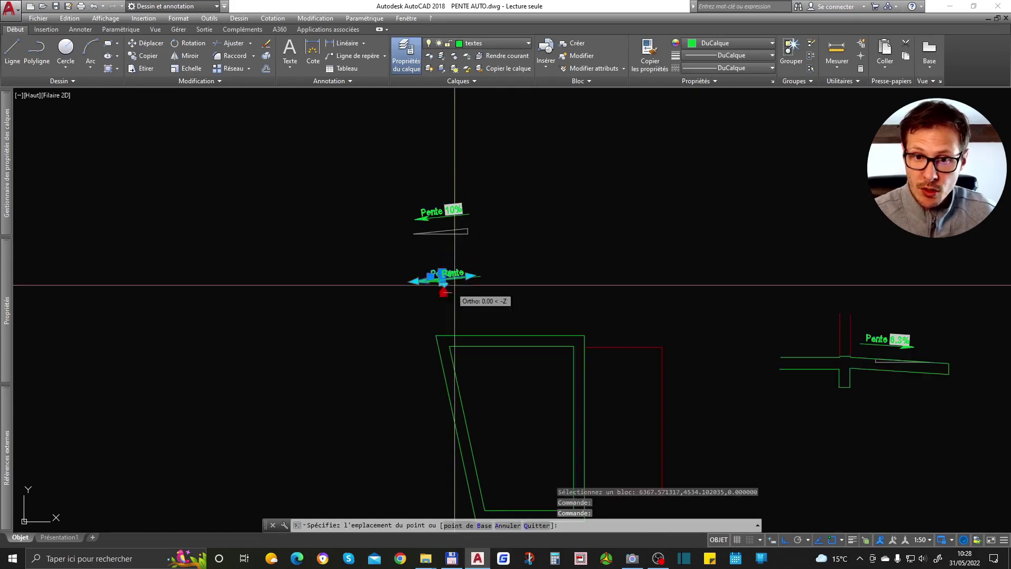
Step: Drag the Pente arrow with its grip up into the red beam rectangle
scroll(506, 261, down, 2)
scroll(580, 409, up, 2)
click(580, 411)
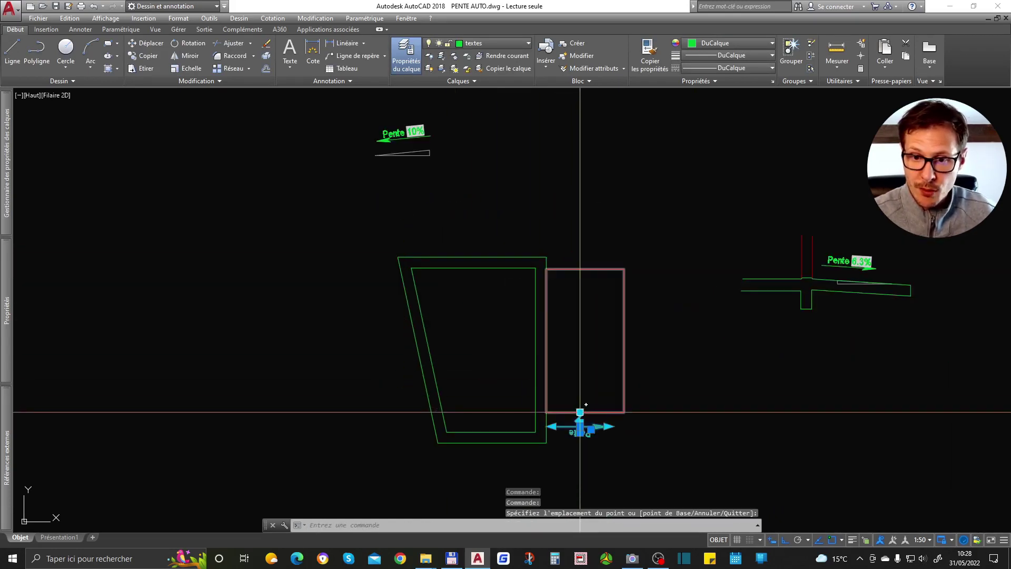
scroll(593, 410, up, 2)
scroll(594, 407, up, 3)
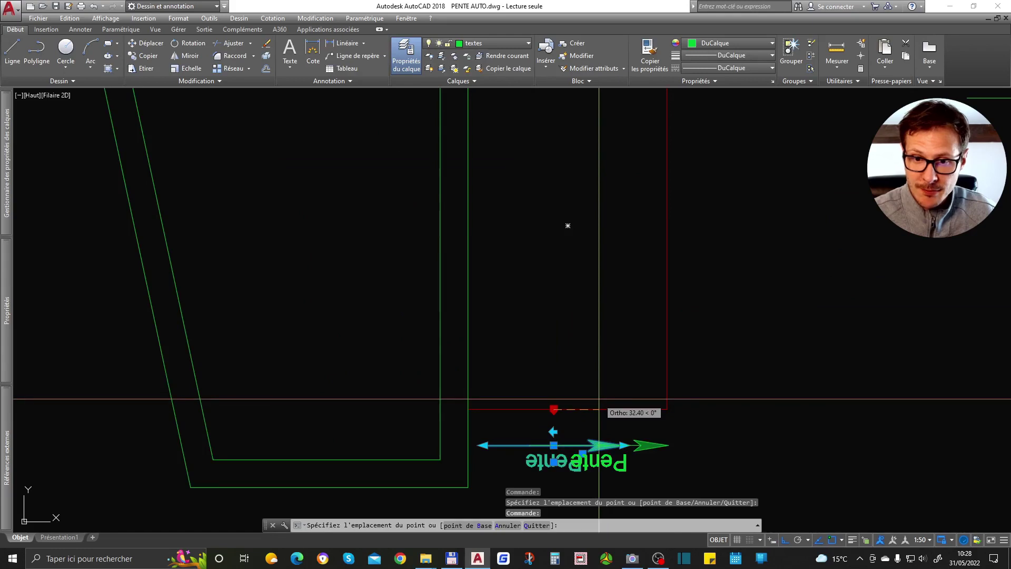
scroll(585, 408, down, 3)
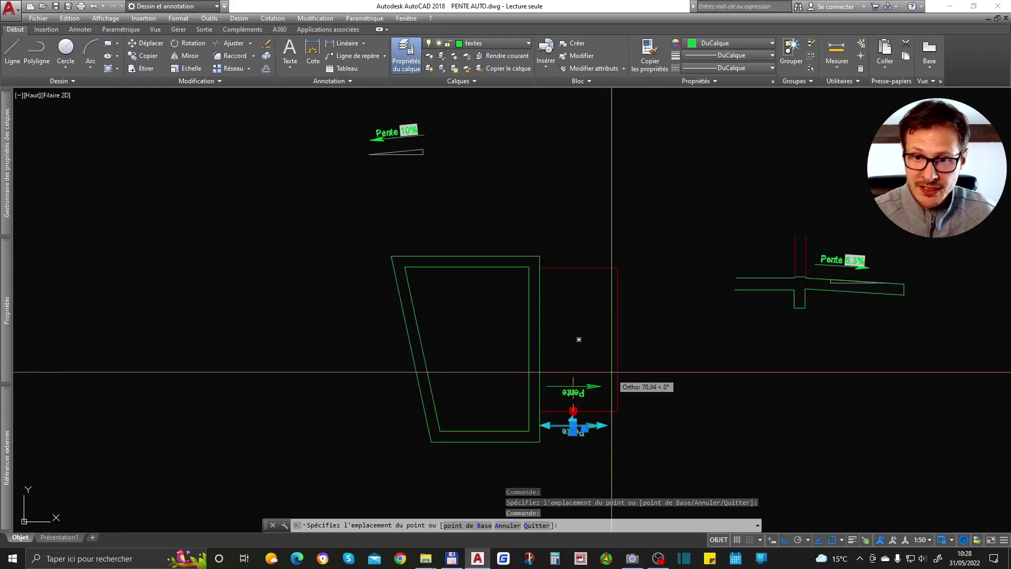
click(617, 365)
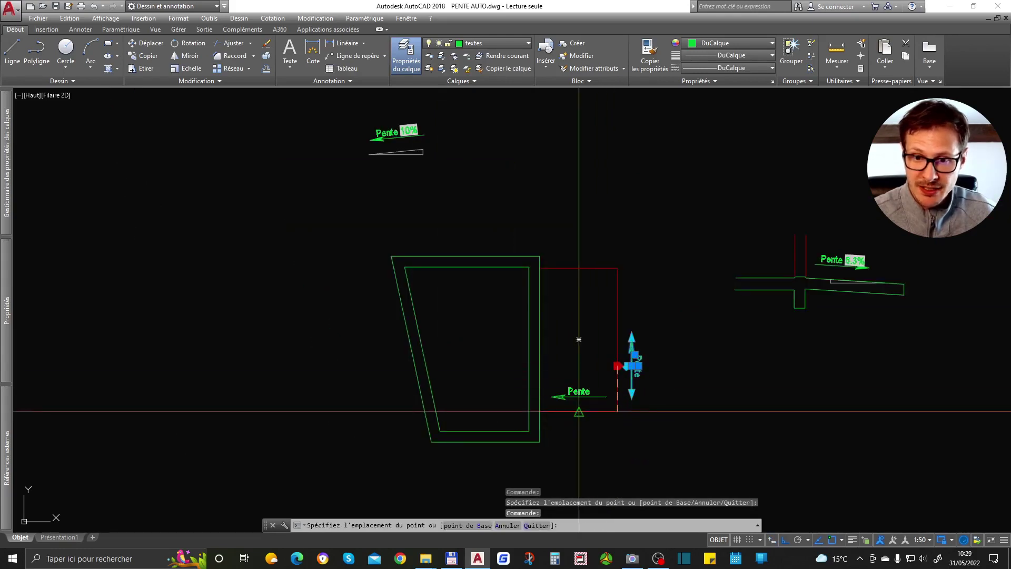
scroll(594, 387, up, 3)
scroll(609, 212, down, 2)
click(609, 212)
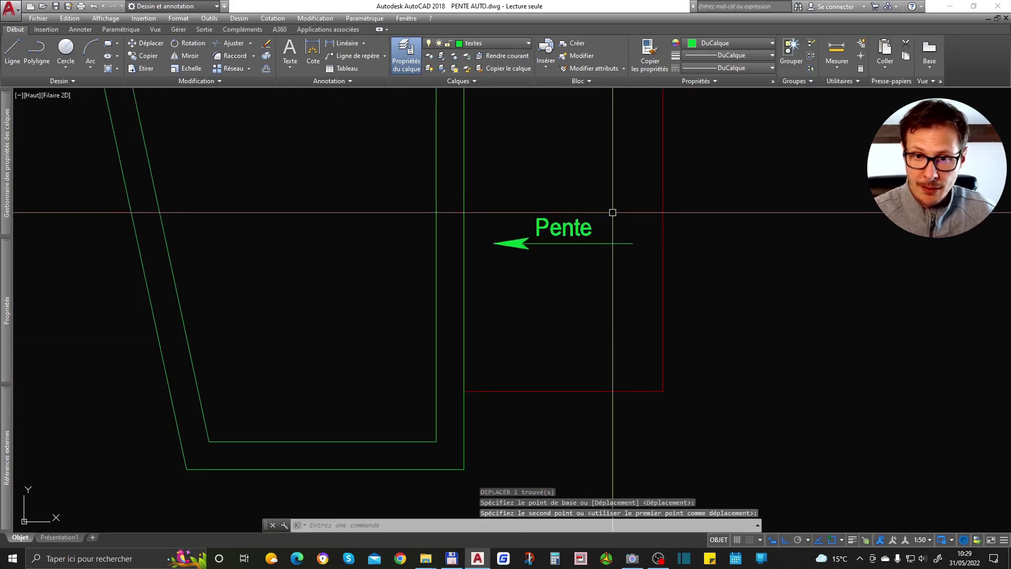
scroll(580, 232, down, 1)
click(580, 233)
key(Escape)
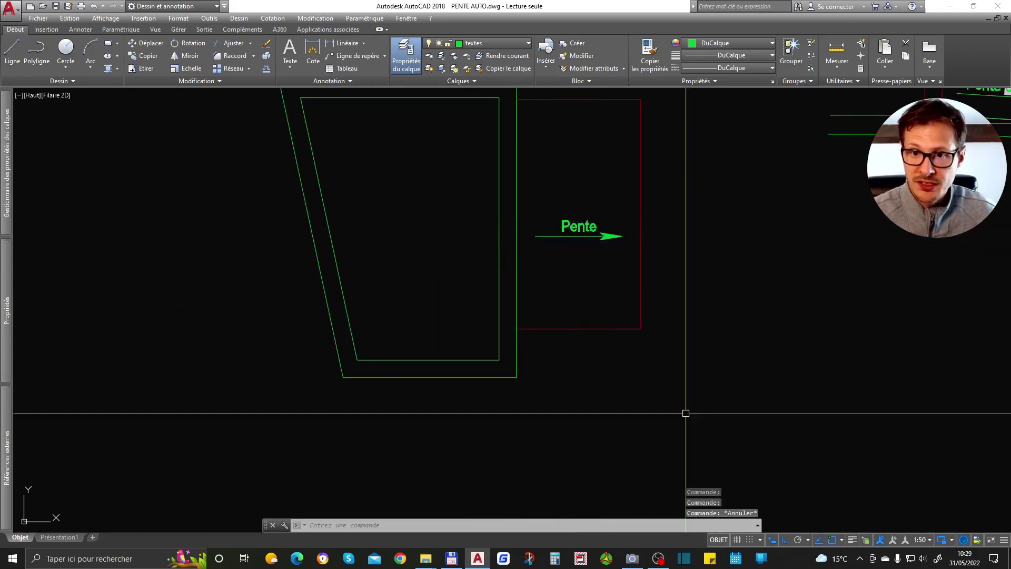
Step: Window-select the Pente arrow and MOVE it slightly higher and to the right
scroll(590, 205, up, 3)
click(594, 203)
click(561, 249)
middle_drag(567, 265, 532, 388)
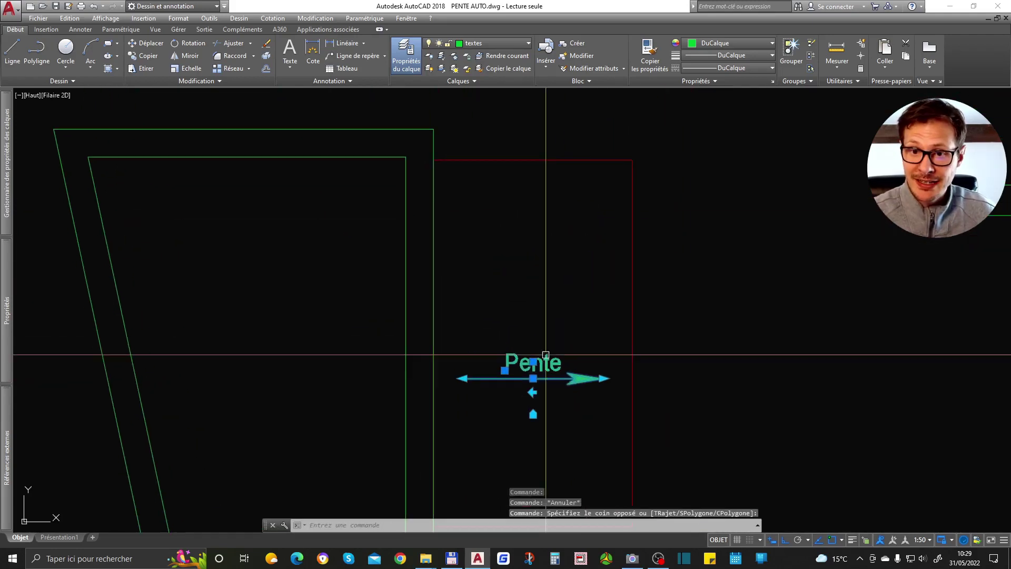
text(m)
key(Return)
click(570, 334)
click(573, 308)
Step: Lengthen the Pente arrow with its grip and flip it to point right
click(598, 352)
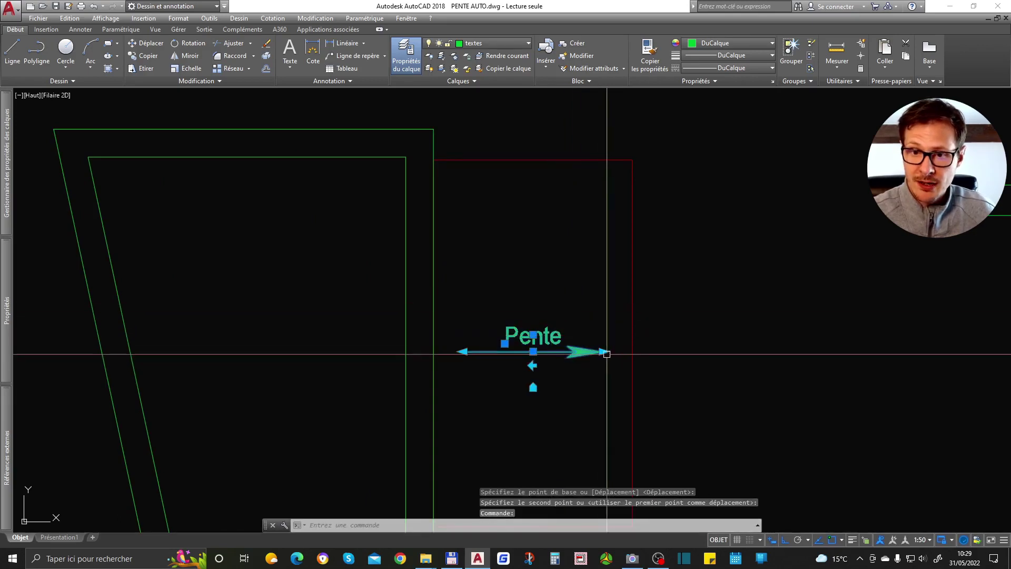
click(533, 335)
click(739, 350)
click(744, 351)
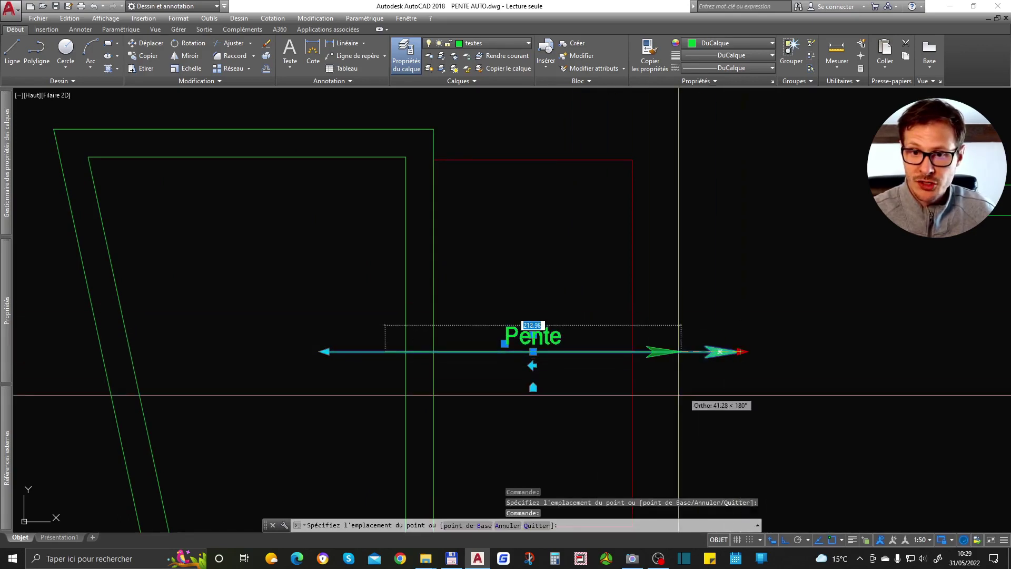
click(533, 334)
key(Escape)
click(532, 365)
key(Escape)
click(527, 351)
key(Escape)
Step: Try aligning the arrow to the trapezoid's sloped edge, then undo with Ctrl+Z
click(526, 342)
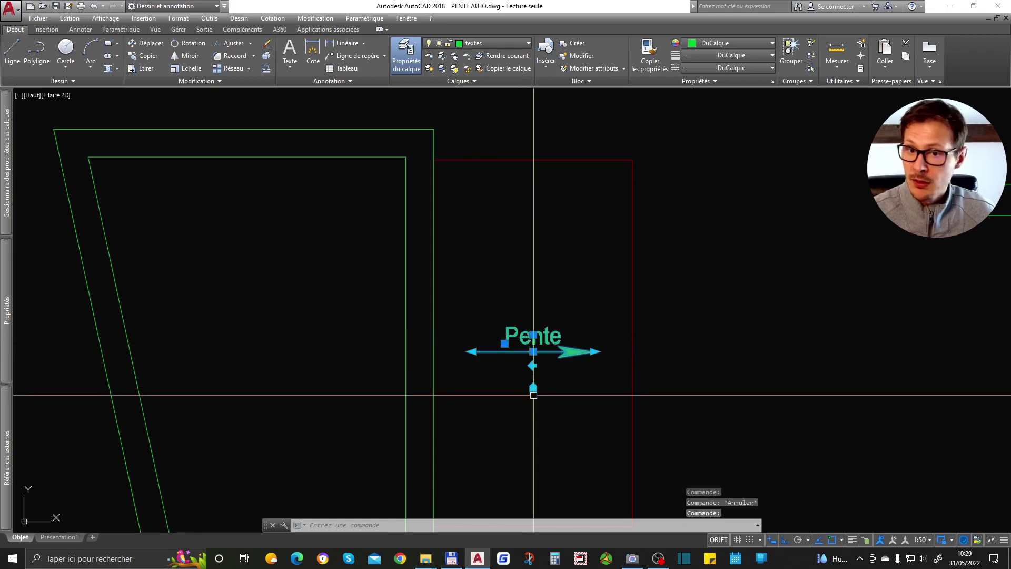
scroll(534, 395, down, 3)
click(538, 316)
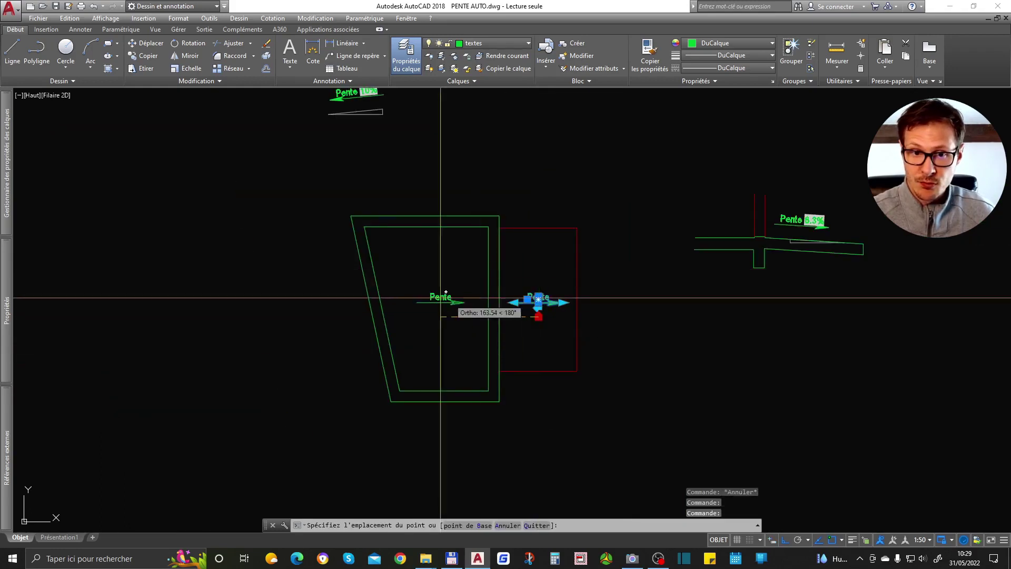
click(385, 300)
key(Escape)
scroll(386, 301, up, 4)
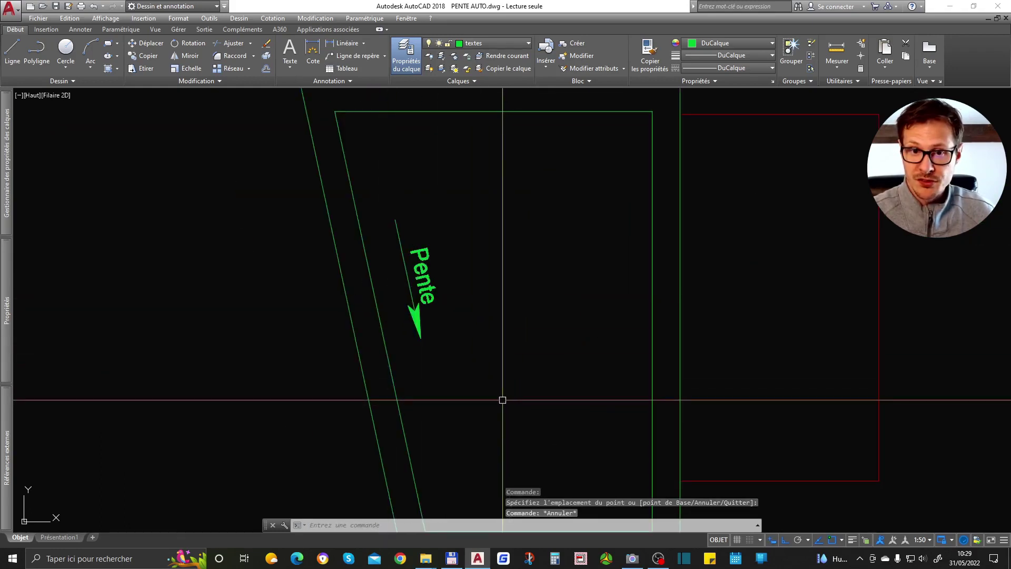
key(ctrl+z)
key(ctrl+z)
scroll(528, 299, up, 3)
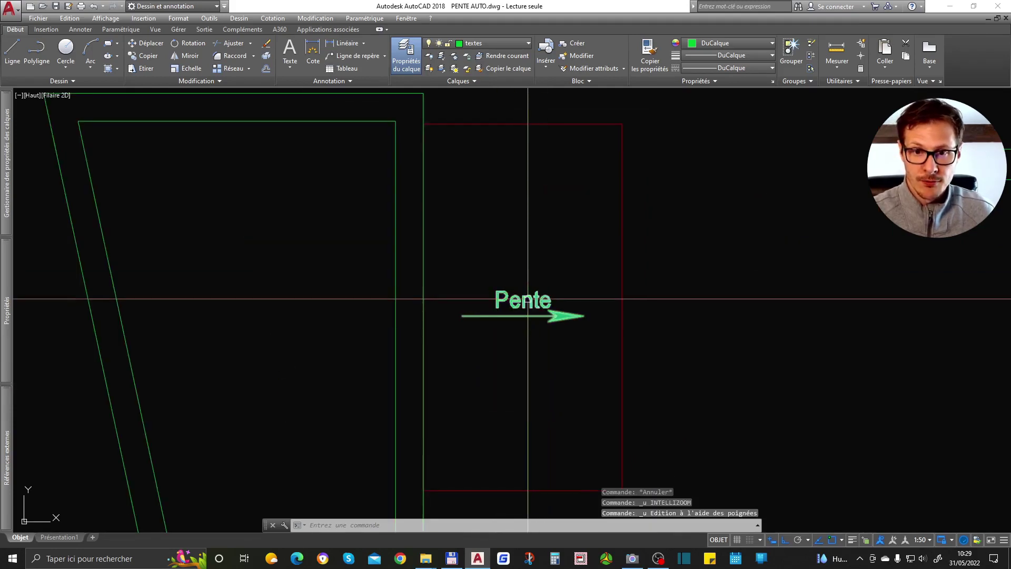
click(528, 316)
scroll(519, 354, up, 2)
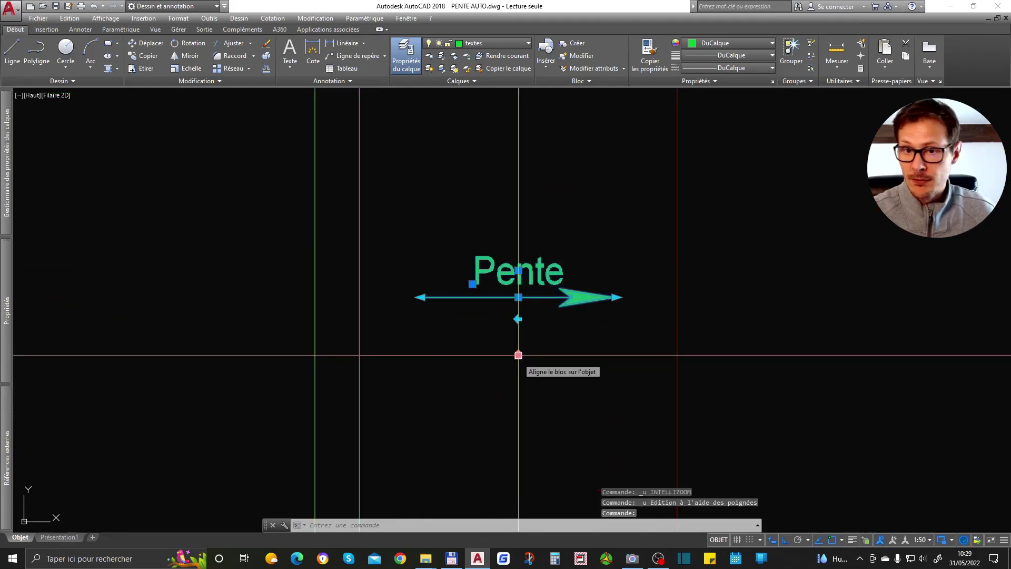
key(Escape)
scroll(513, 354, down, 2)
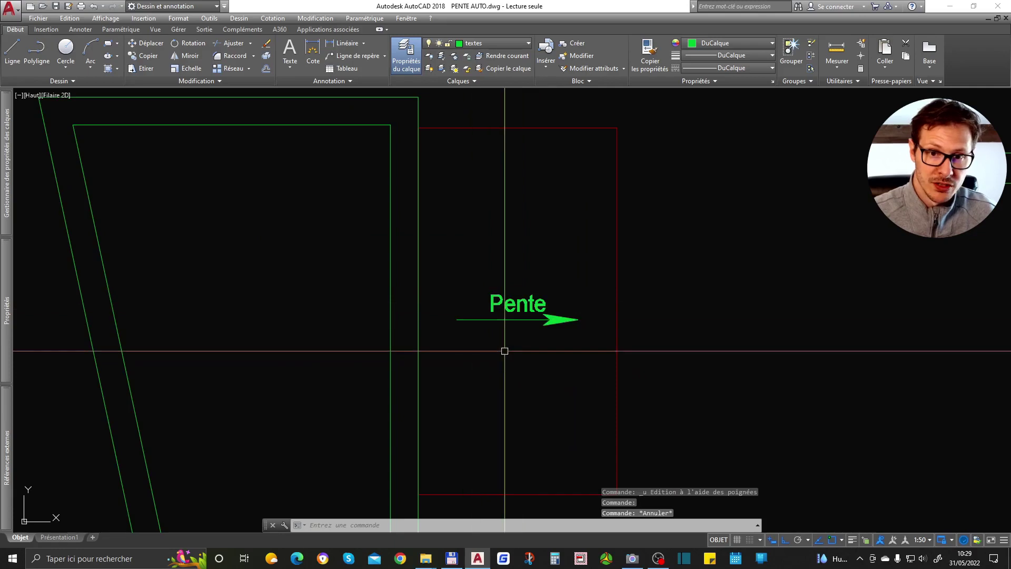
scroll(482, 313, down, 4)
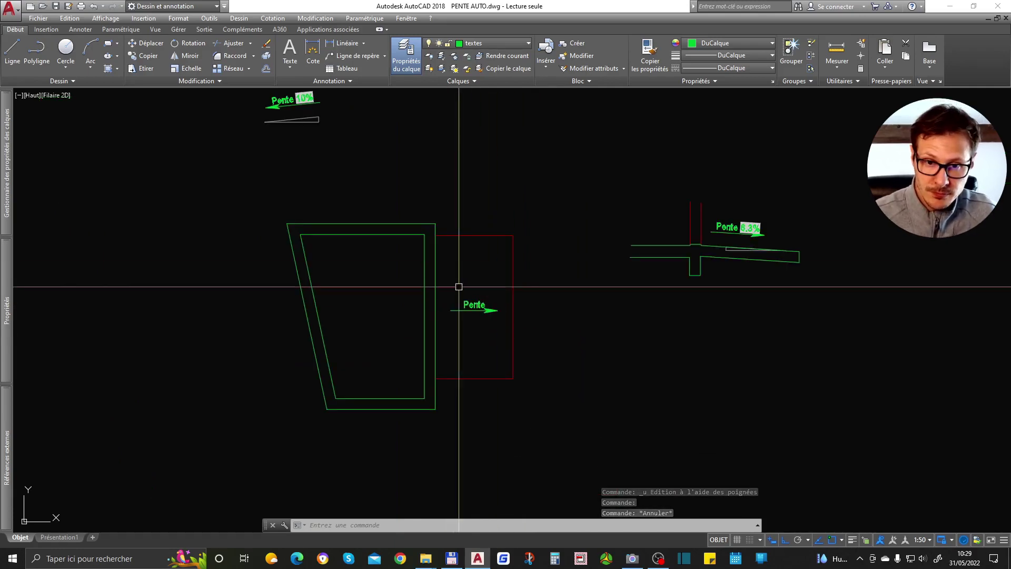
Step: Window-select the Pente 10% symbol and move it right with DEPLACER, centred above the sections
scroll(458, 290, up, 2)
middle_drag(560, 296, 456, 416)
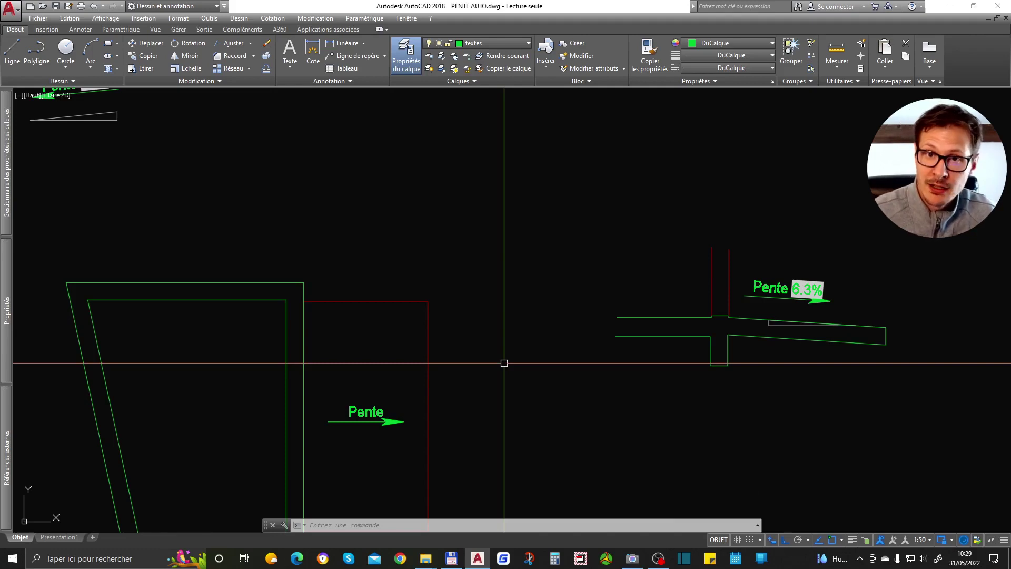
scroll(479, 314, down, 2)
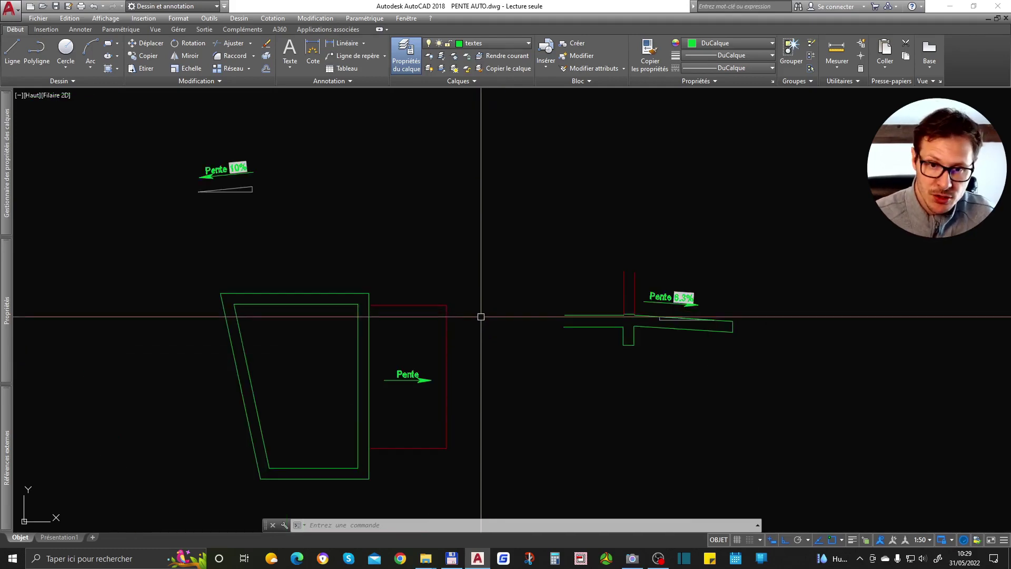
scroll(660, 335, down, 2)
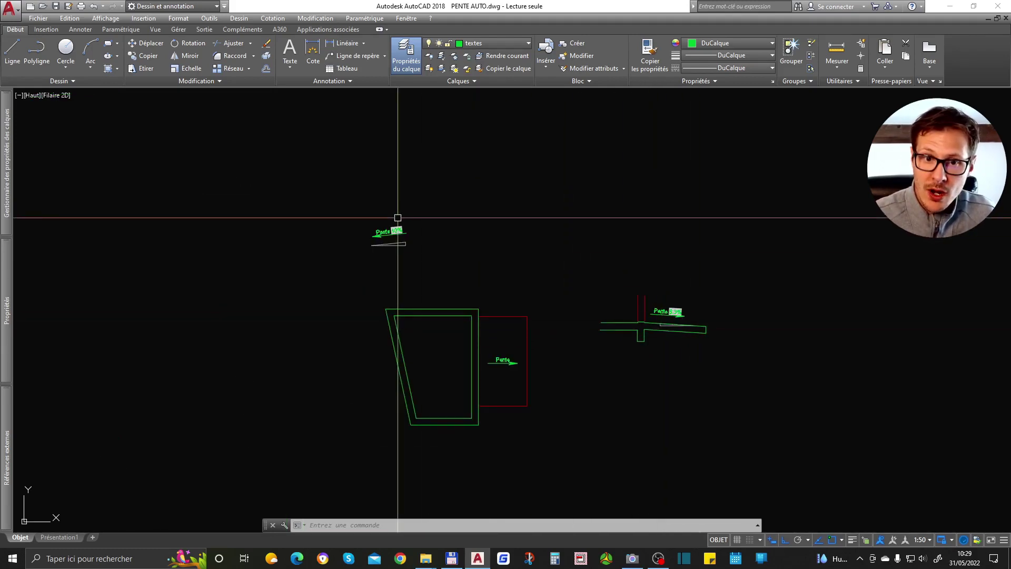
click(327, 174)
click(569, 286)
text(d)
key(Return)
click(501, 230)
click(669, 222)
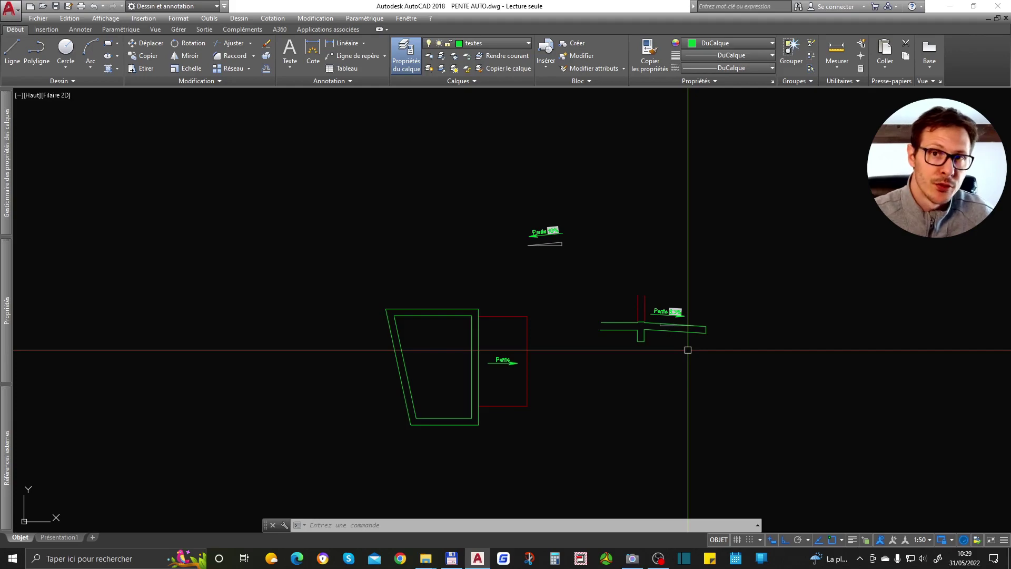
scroll(686, 321, up, 2)
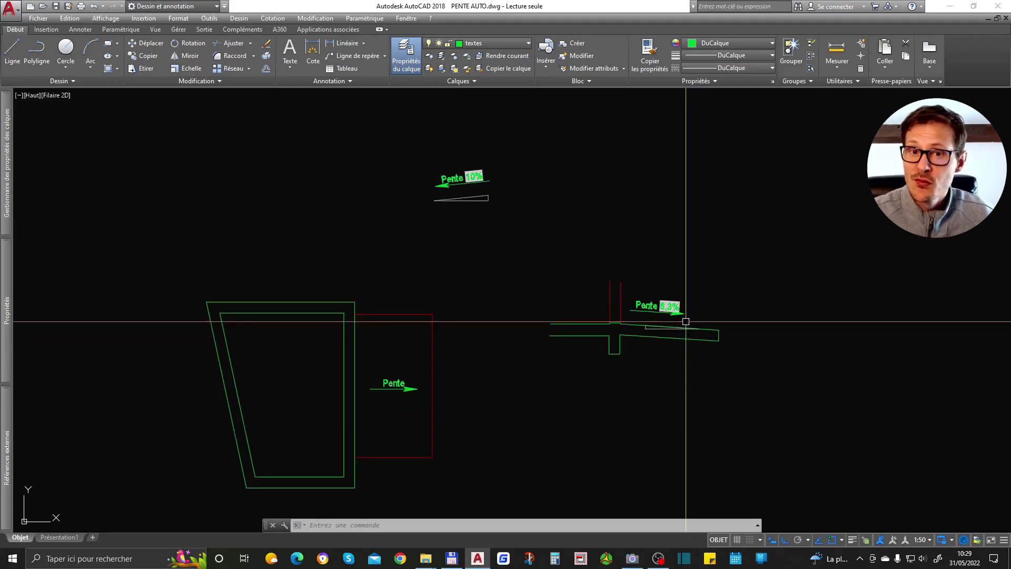